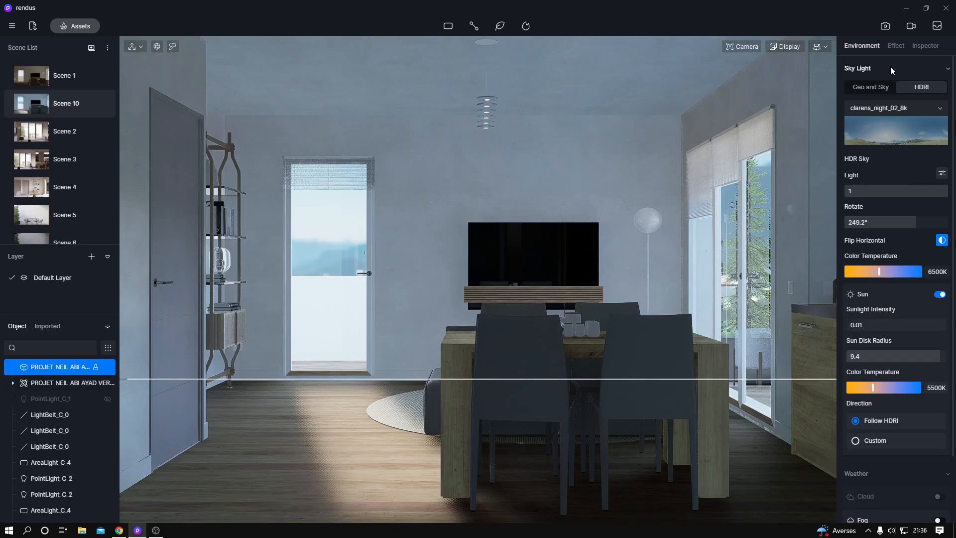
Step: Switch the sky light to Geo and Sky and set the time of day to 16:32
click(874, 86)
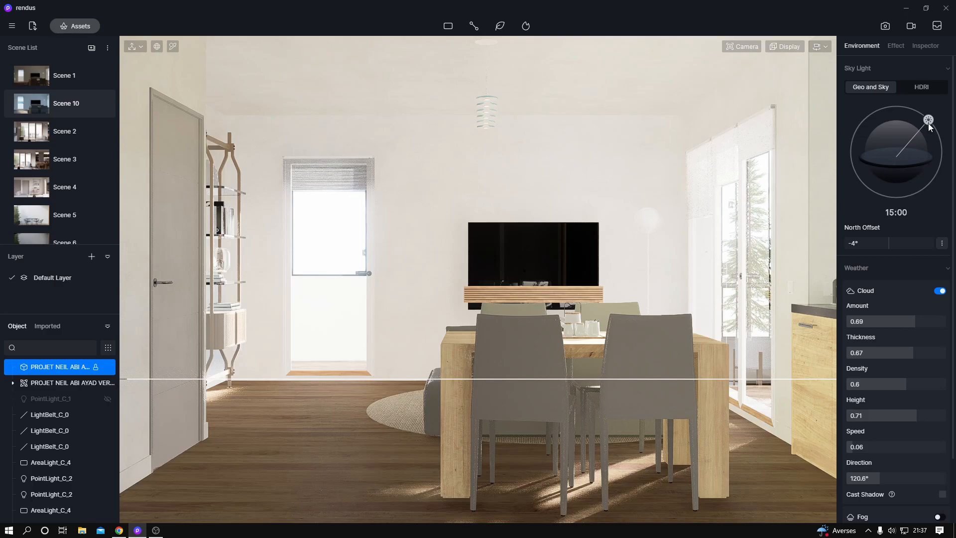
drag(927, 122, 859, 145)
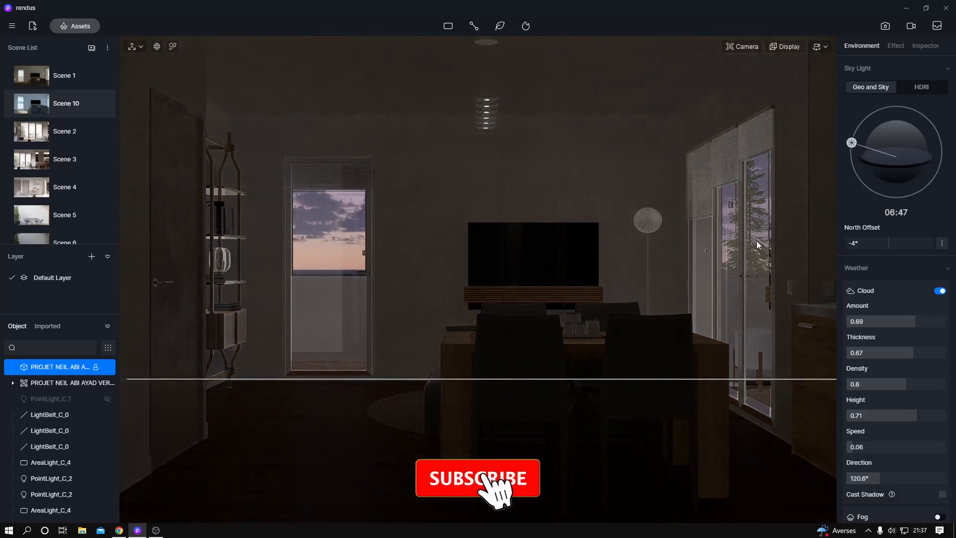
drag(850, 143, 928, 139)
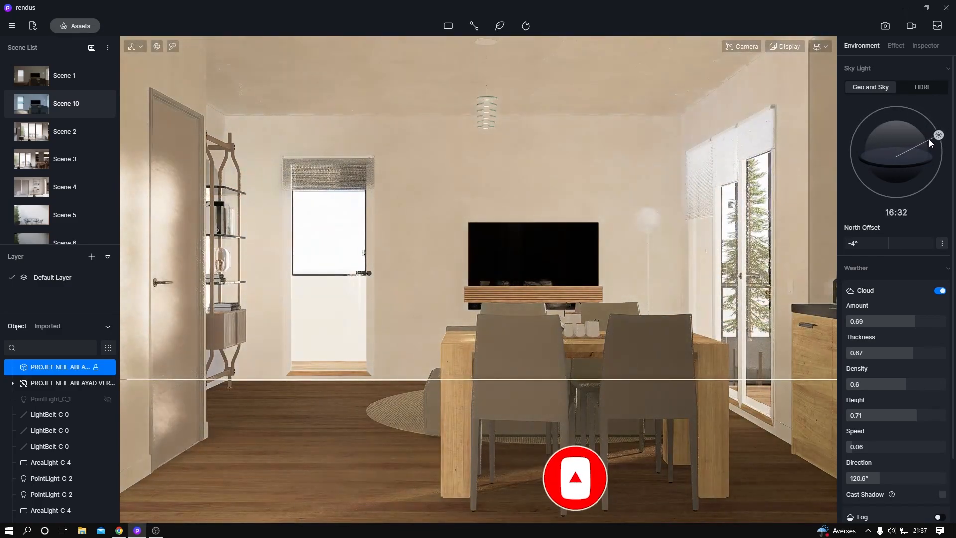
Step: Adjust the sun settings: sunlight intensity 0.14, sun disk radius 0.8, longitude -131.3 and latitude -31.9
click(941, 244)
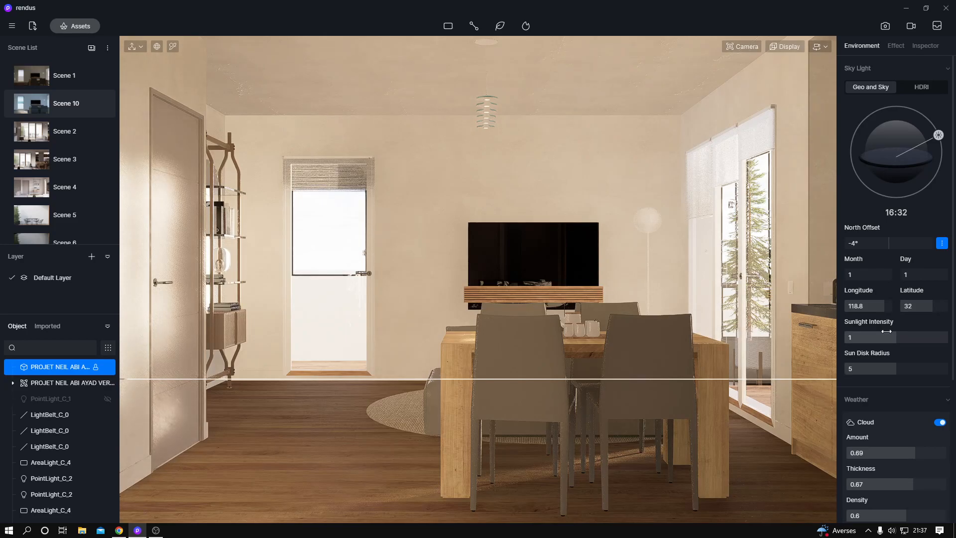
drag(901, 341, 851, 339)
drag(888, 368, 852, 372)
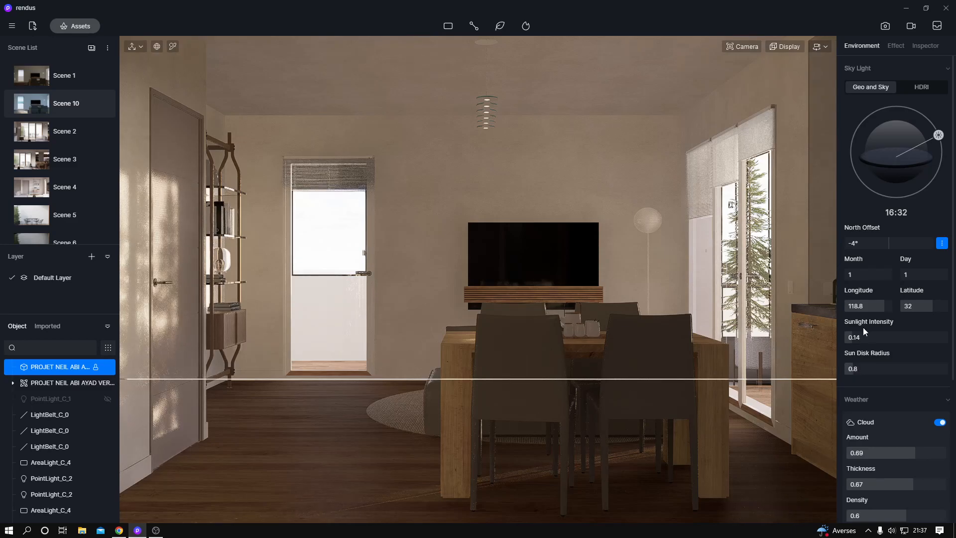
drag(863, 308, 846, 308)
drag(925, 307, 917, 308)
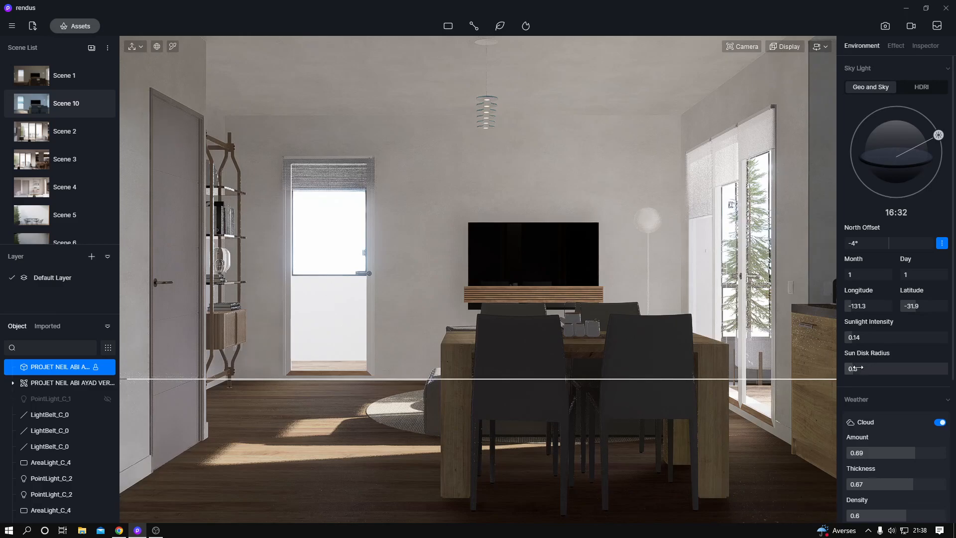
Step: Soften the edges of the sunlight on the floor by setting the sun disk radius to 6.4
drag(857, 368, 813, 381)
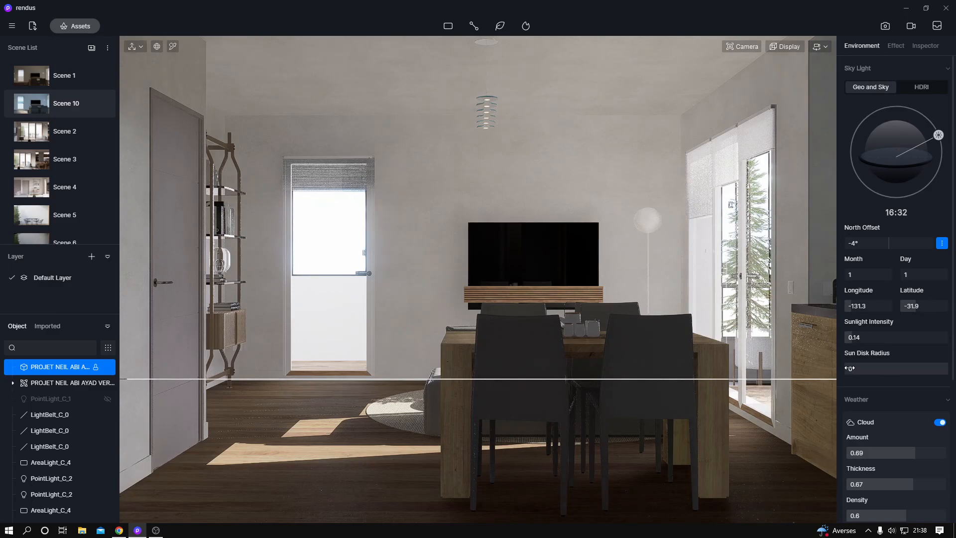
drag(849, 368, 924, 366)
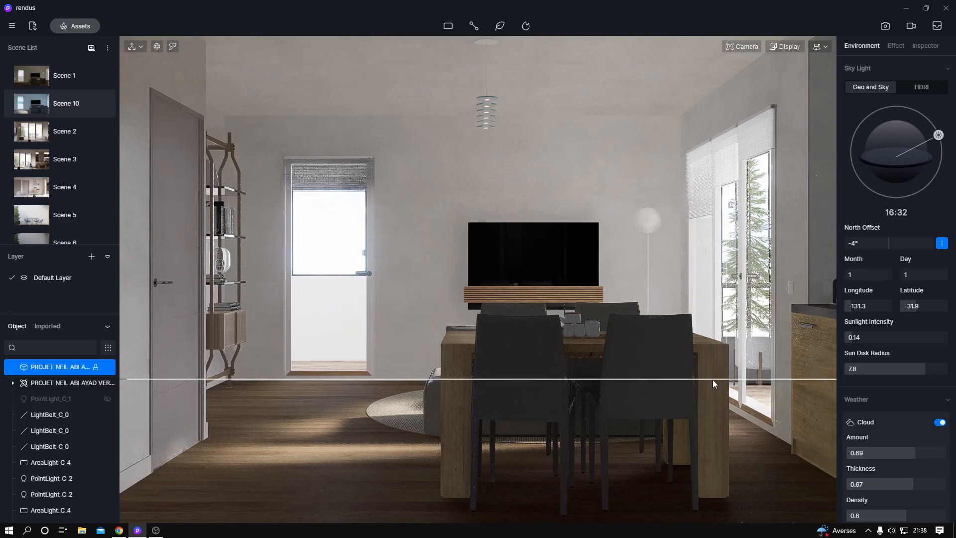
drag(923, 369, 914, 371)
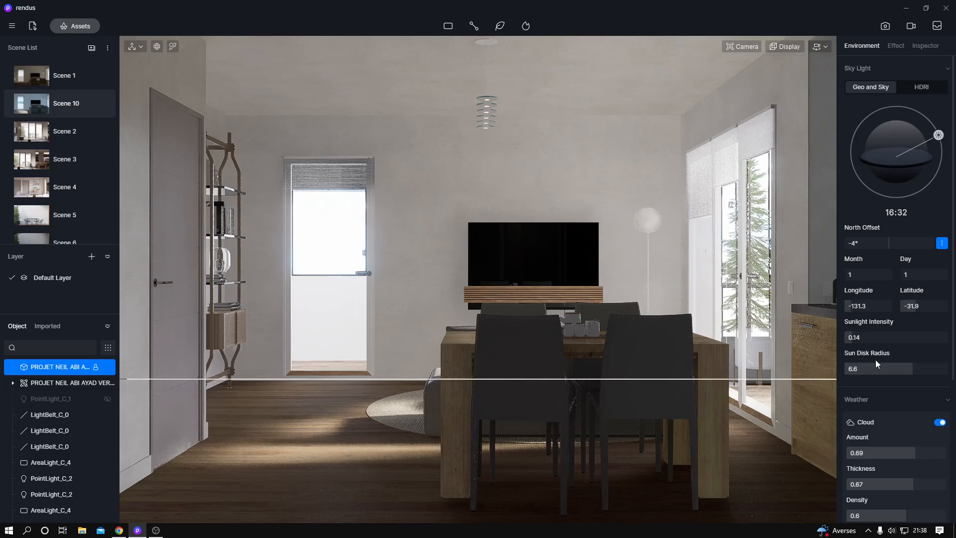
mouse_move(911, 370)
mouse_down()
mouse_move(893, 370)
mouse_move(906, 371)
mouse_up()
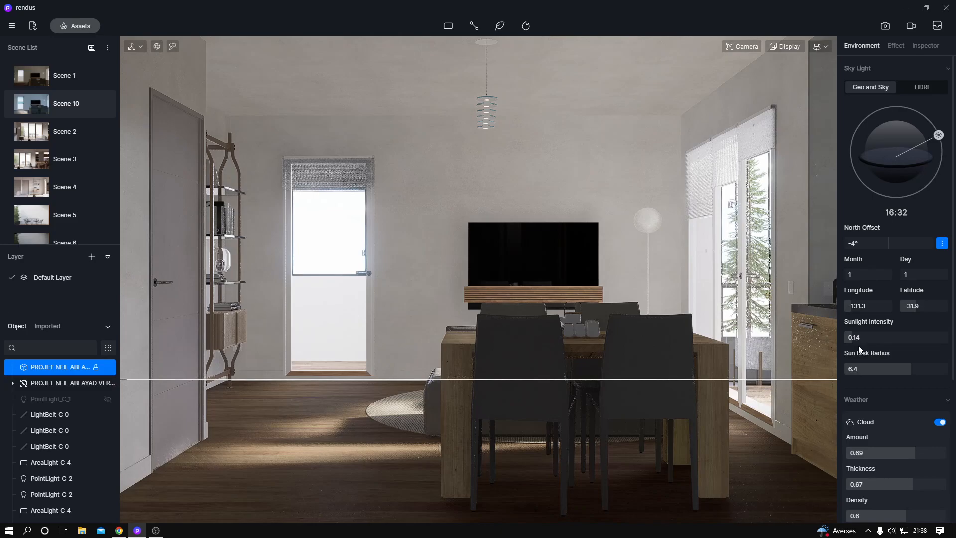
click(942, 243)
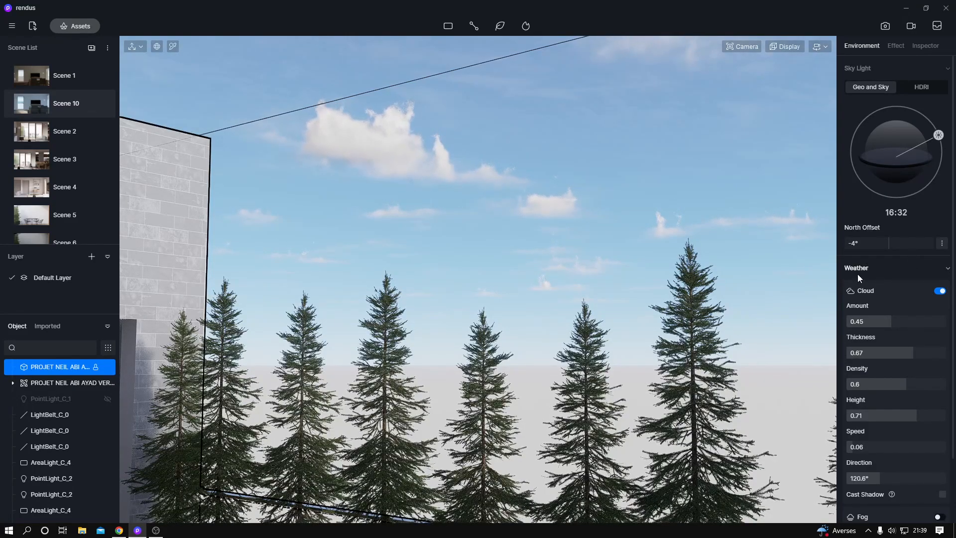
Step: Set the cloud amount to 0.69, thickness to 0.26 and density to 1
drag(889, 321, 914, 321)
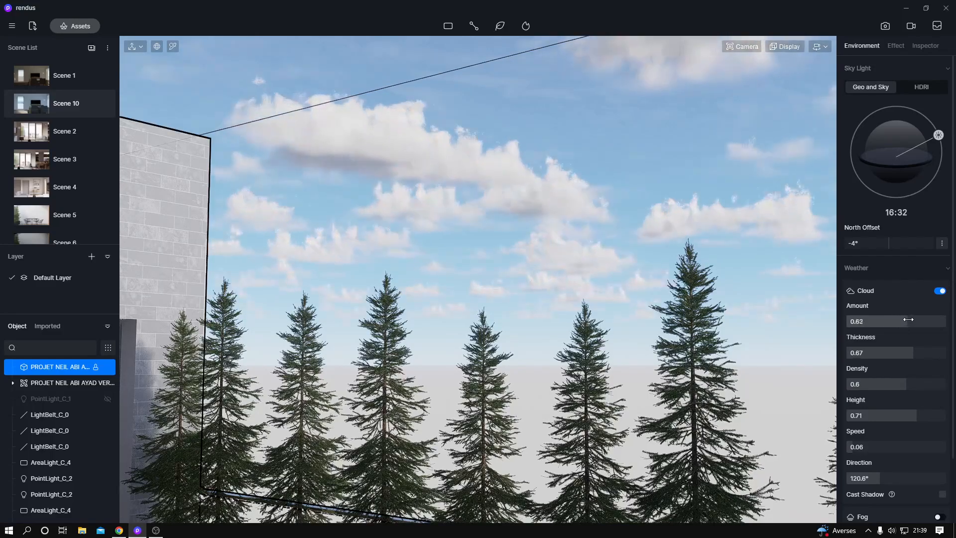
click(906, 352)
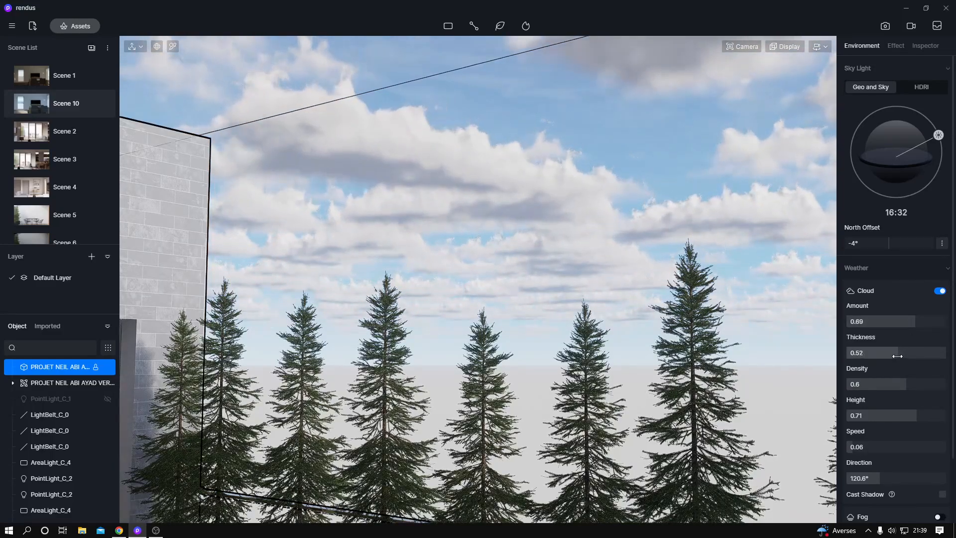
click(907, 384)
drag(908, 384, 945, 385)
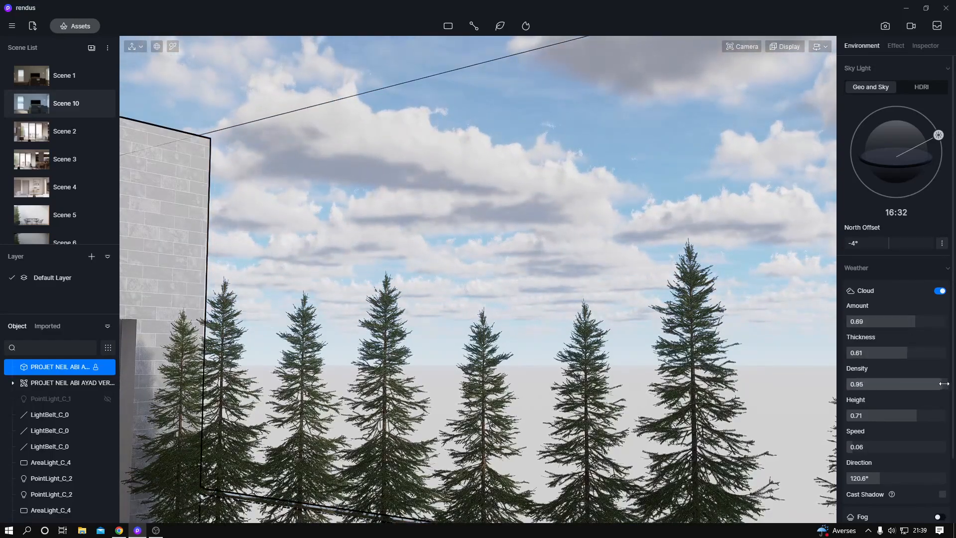
drag(907, 352, 872, 358)
drag(933, 388, 954, 387)
Step: Set the cloud height to 0.66, speed to 0.75 and direction to 219.6°
right_drag(456, 316, 506, 309)
key(q)
key(a)
drag(910, 421, 905, 421)
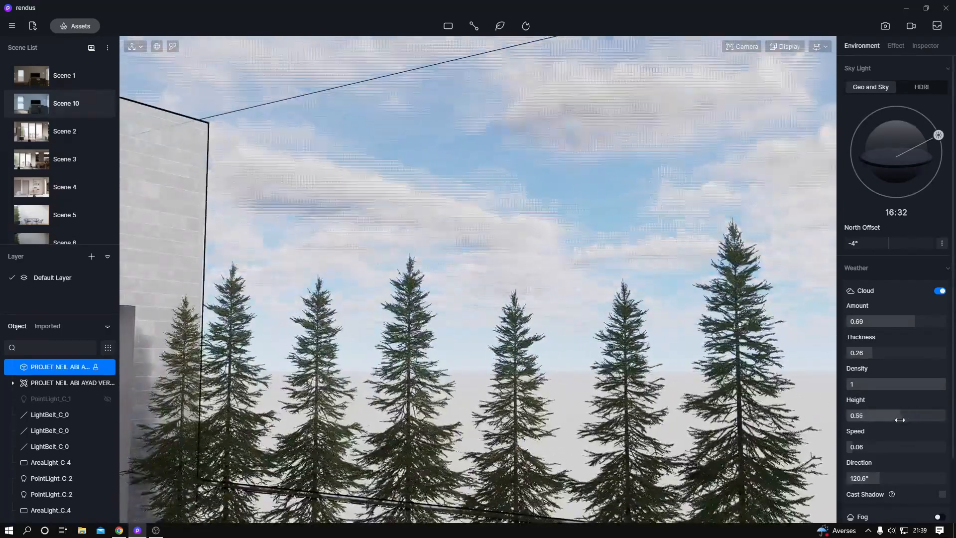
drag(856, 447, 920, 446)
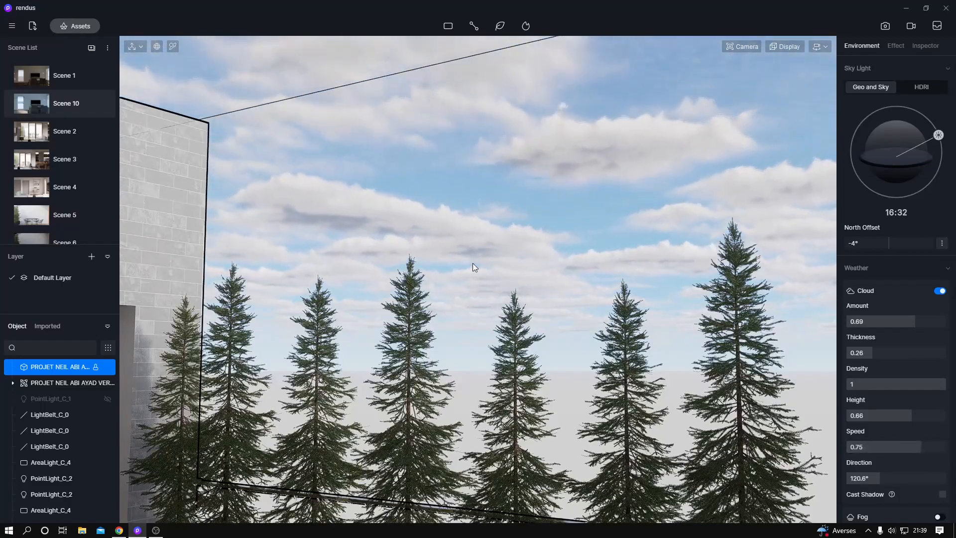
drag(879, 478, 908, 480)
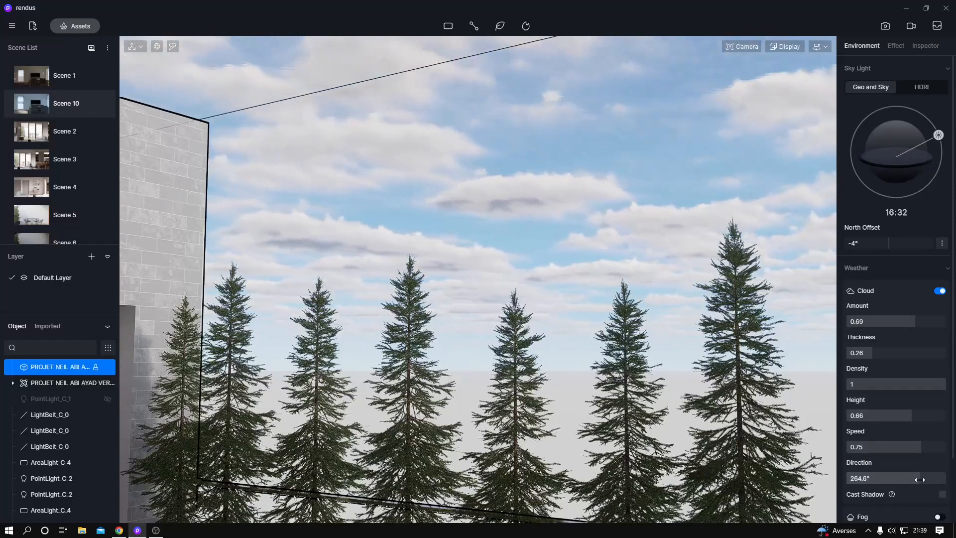
Step: Enable shadow casting for the clouds and inspect the effect on the brick facade and trees
scroll(931, 433, down, 2)
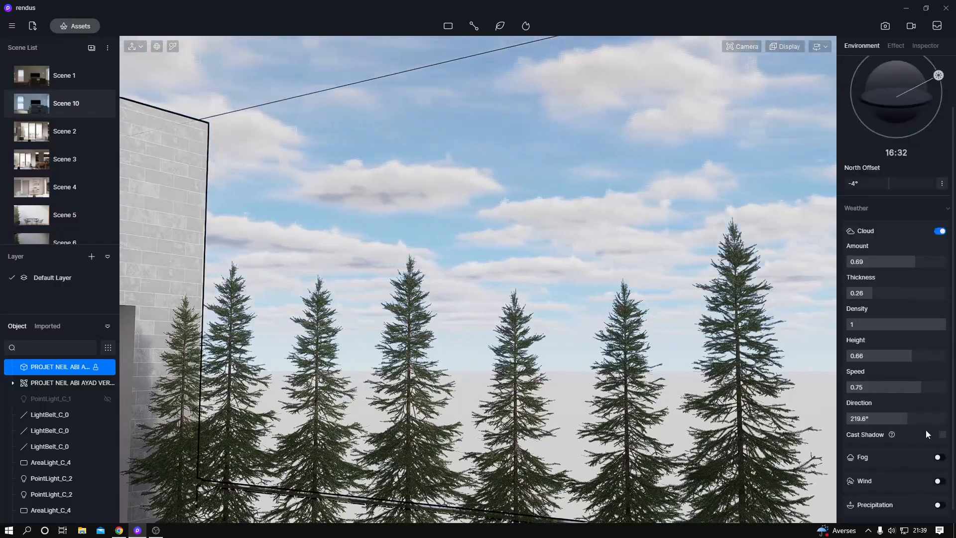
click(942, 434)
right_drag(642, 257, 567, 246)
key(a)
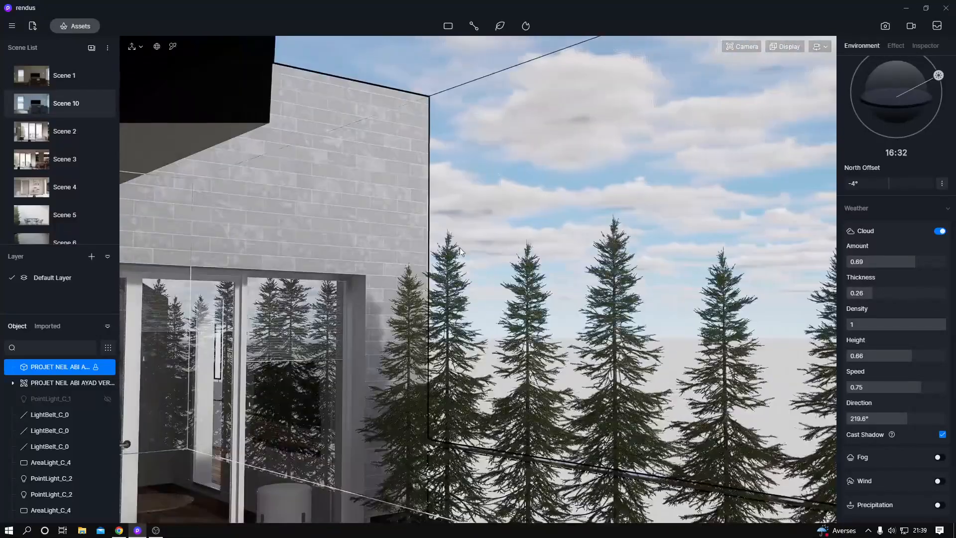
key(d)
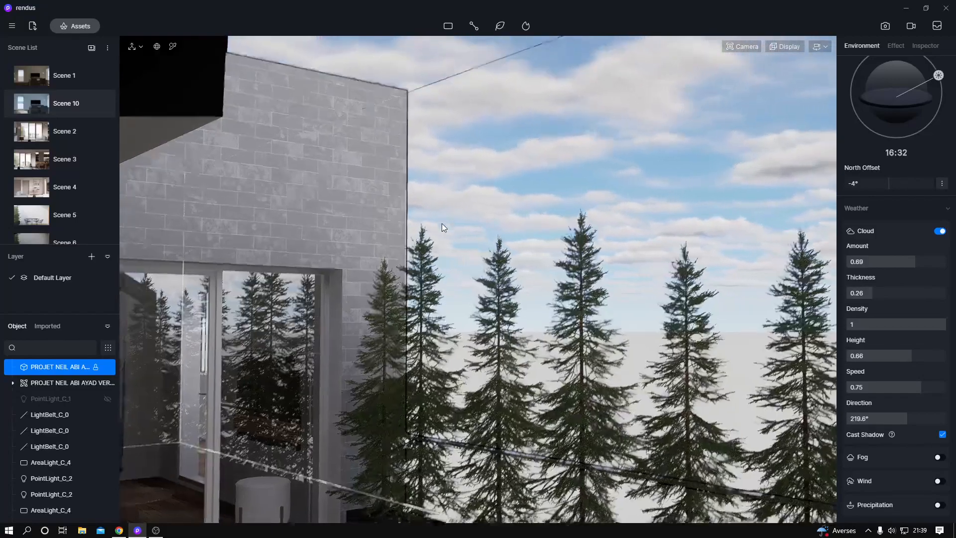
click(441, 223)
right_drag(441, 223, 401, 271)
right_drag(405, 169, 475, 133)
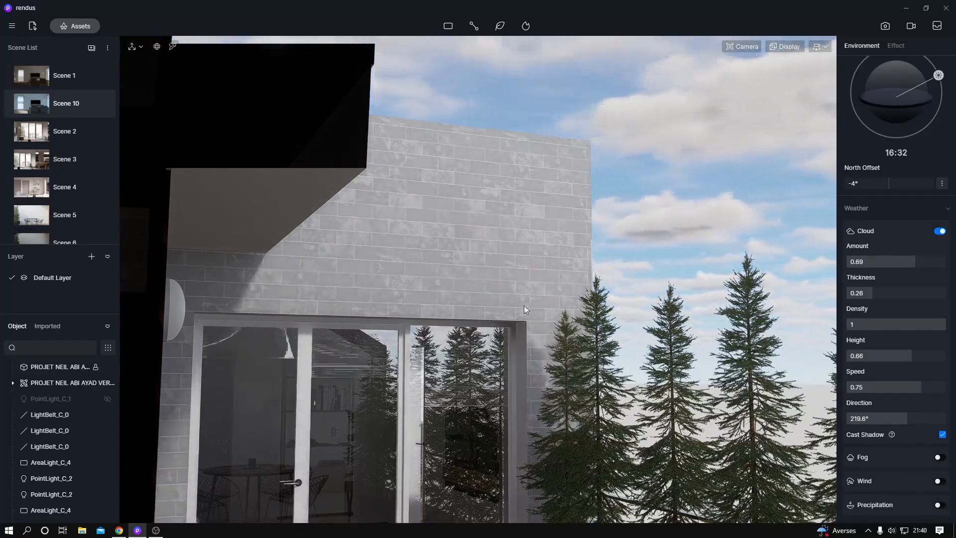
Step: Turn off the clouds and examine the fog effect inside the dining room
click(939, 231)
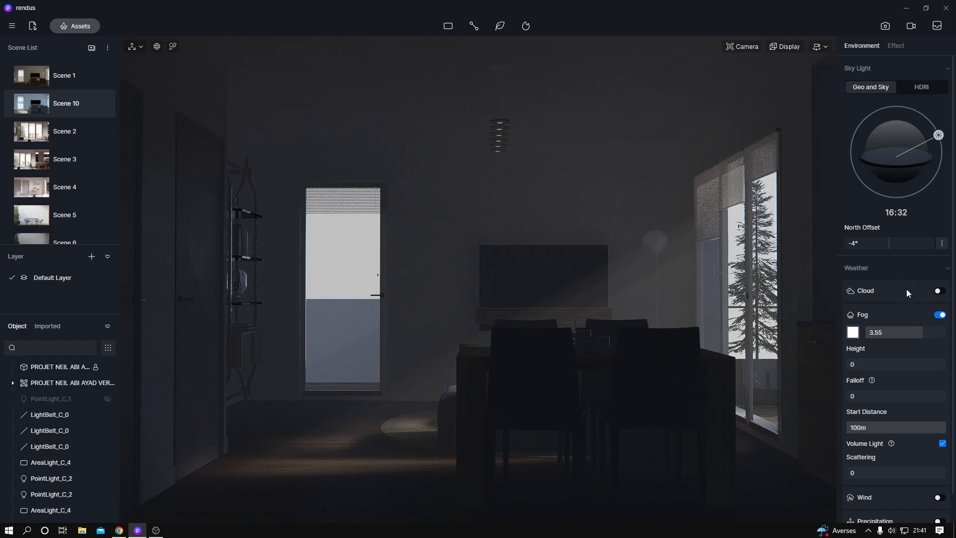
scroll(895, 349, down, 1)
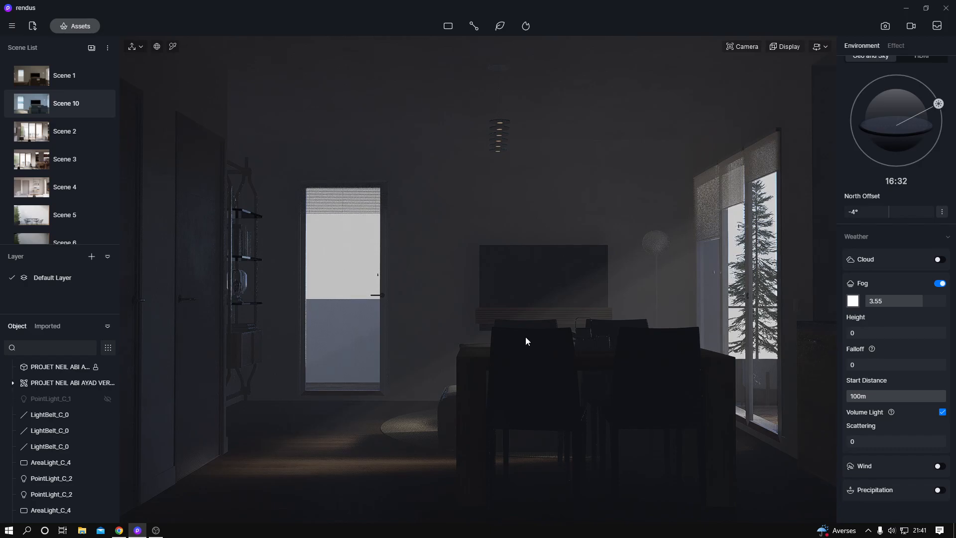
right_drag(431, 318, 432, 324)
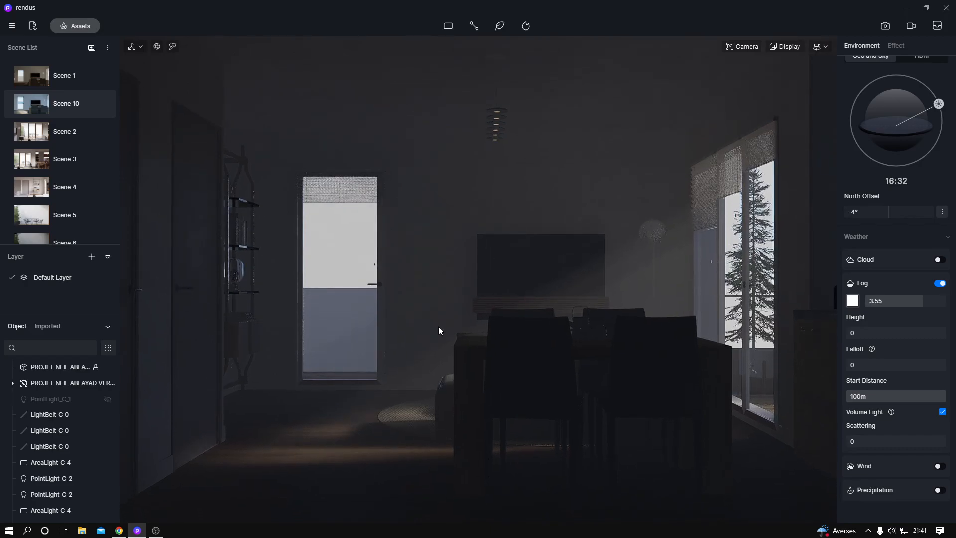
key(e)
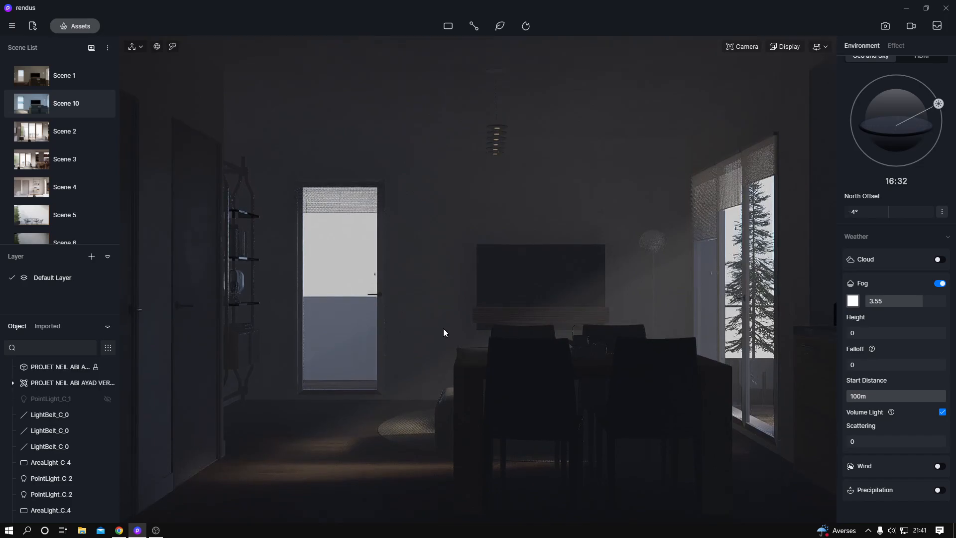
Step: Switch the sky light to HDRI and apply the Pure White sky from the default presets
click(905, 87)
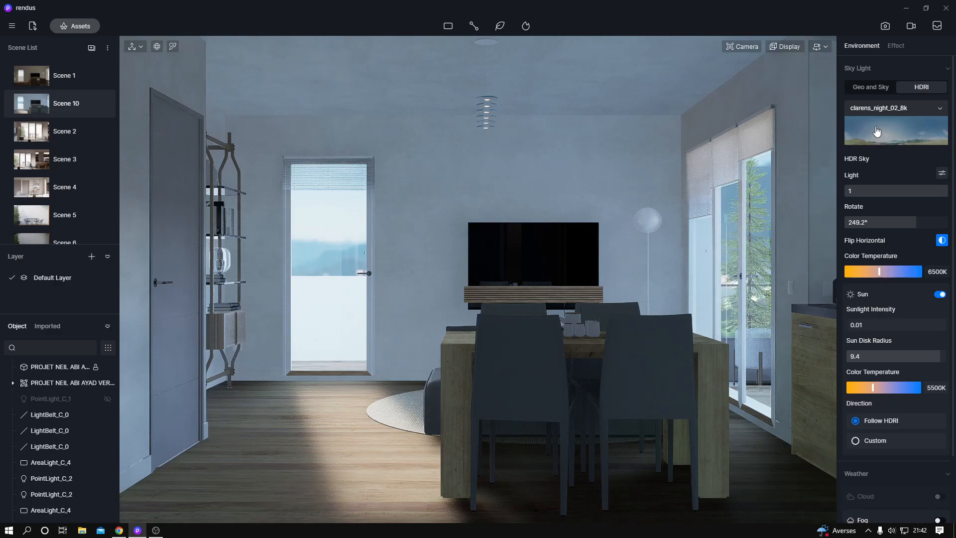
click(877, 131)
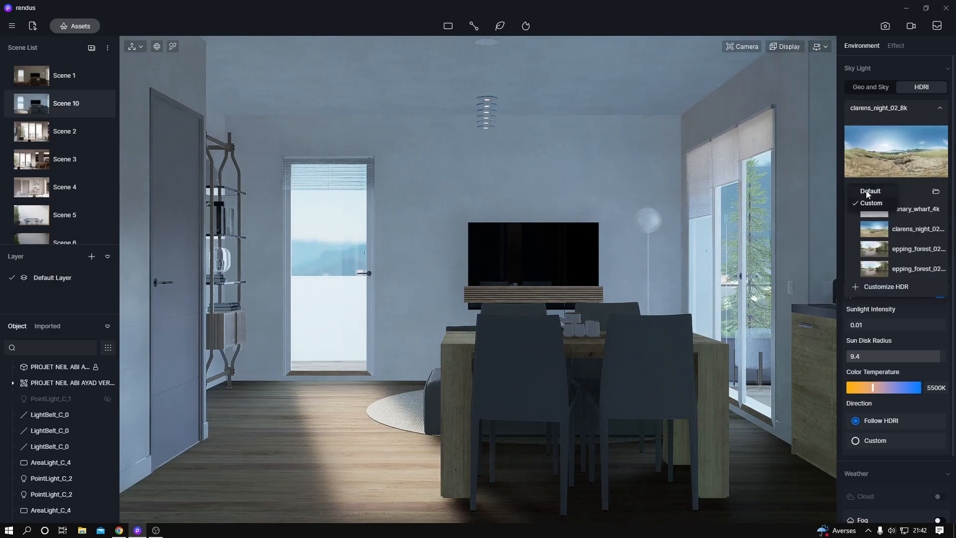
click(883, 193)
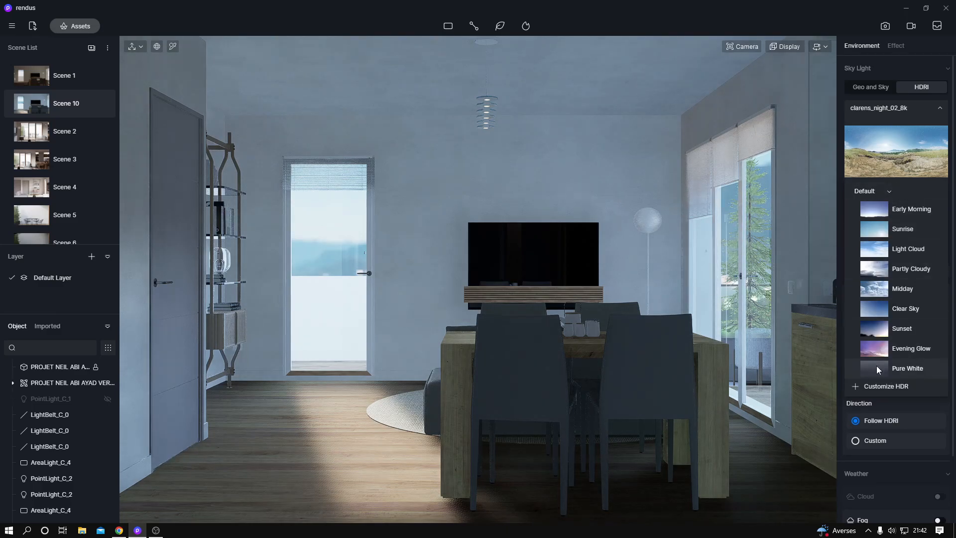
click(886, 227)
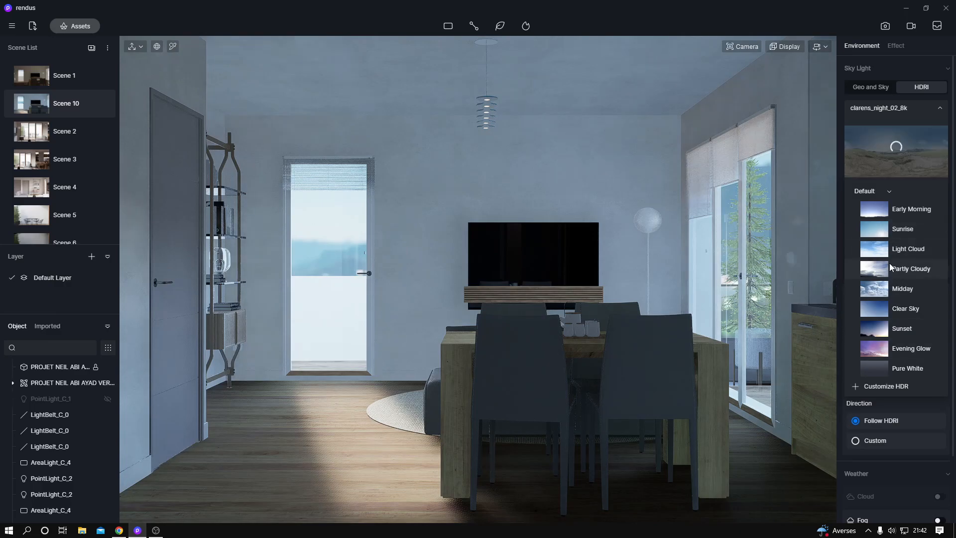
click(885, 368)
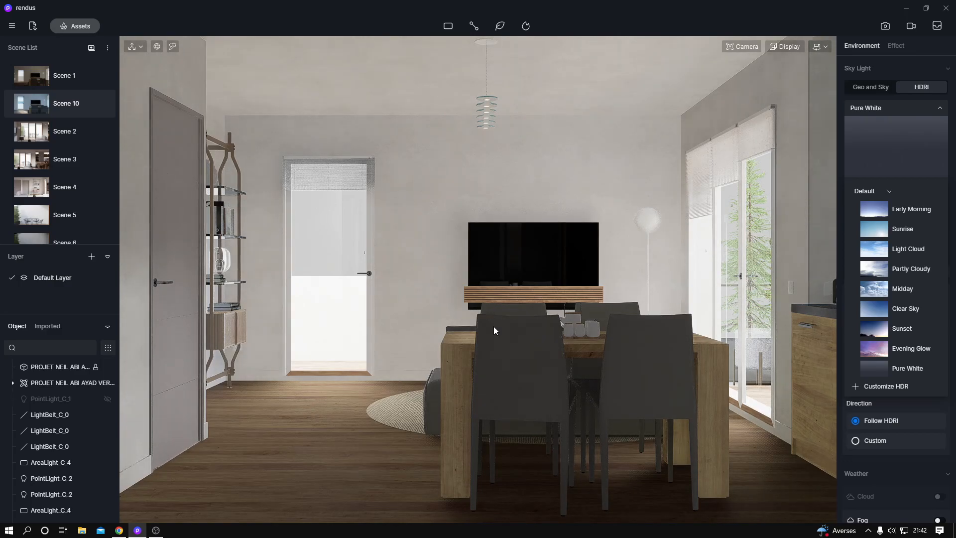
Step: Show the custom HDRI collection and look through the Downloads folder for importable HDR files without loading one
click(876, 191)
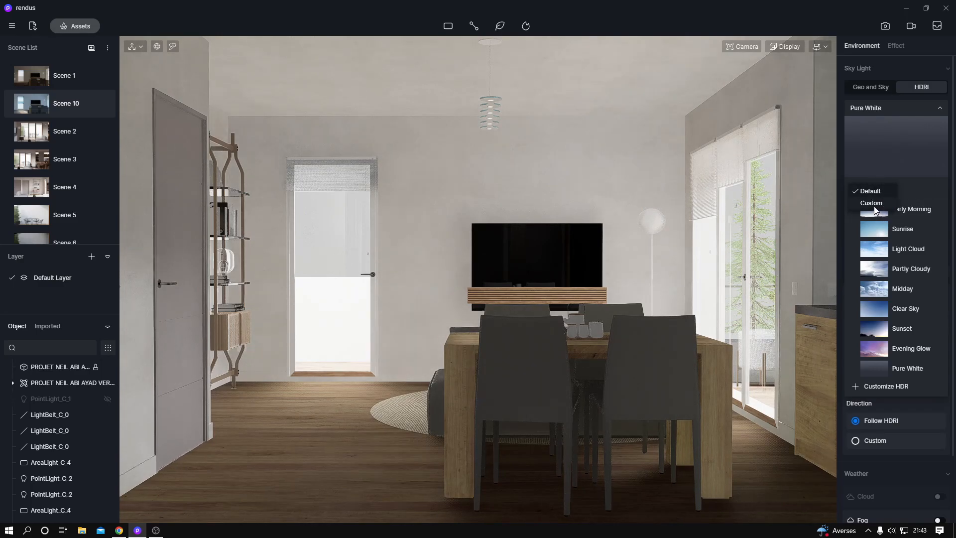
click(874, 204)
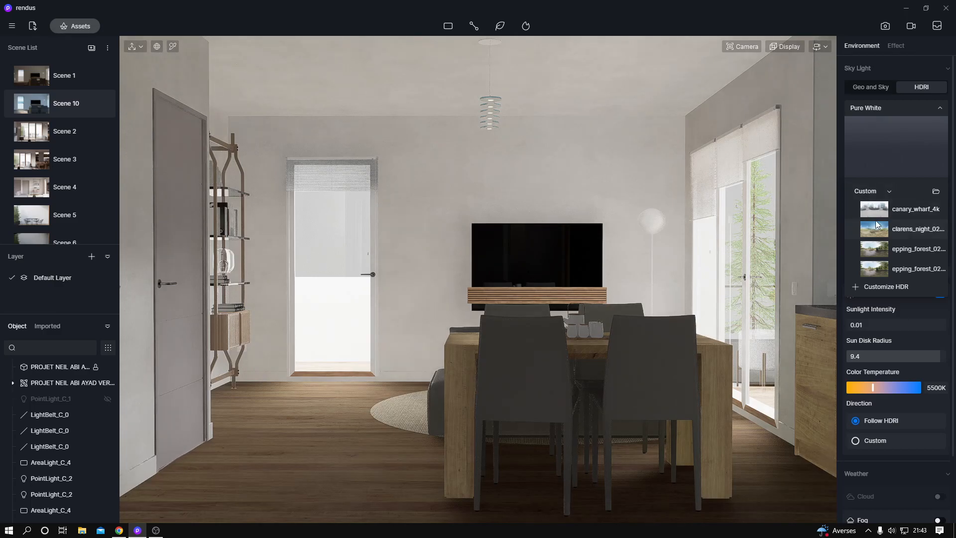
click(882, 288)
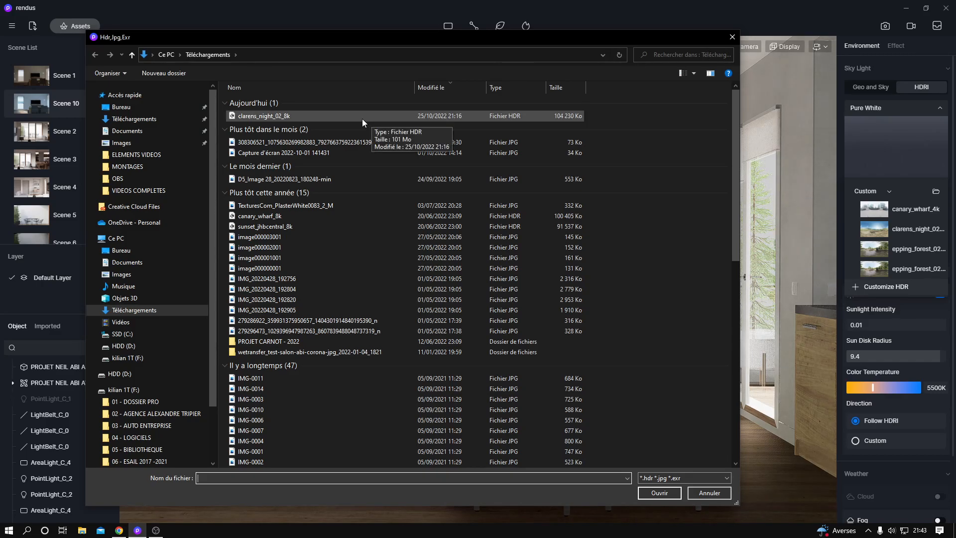
click(730, 40)
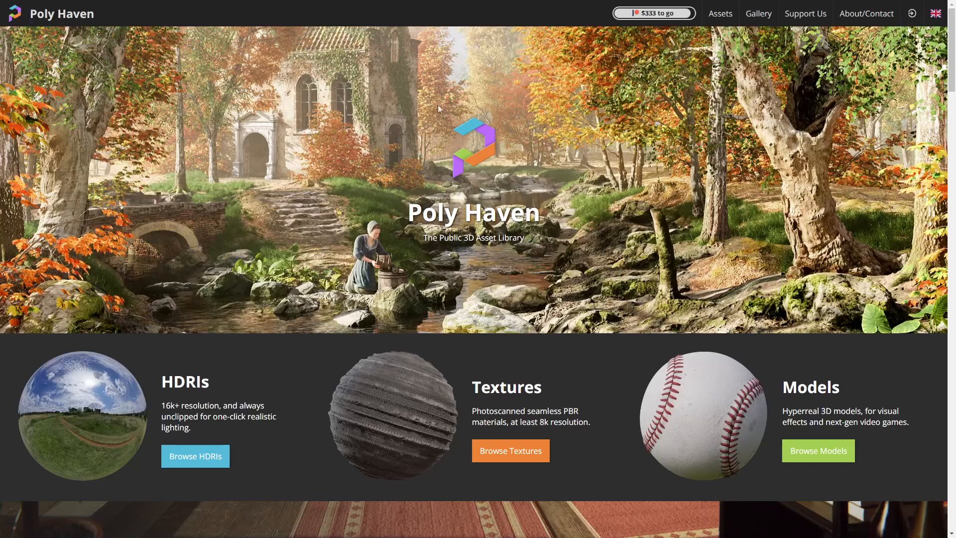
Step: Open the HDRI library on Poly Haven and look through the available sky and interior HDRIs
mouse_move(720, 13)
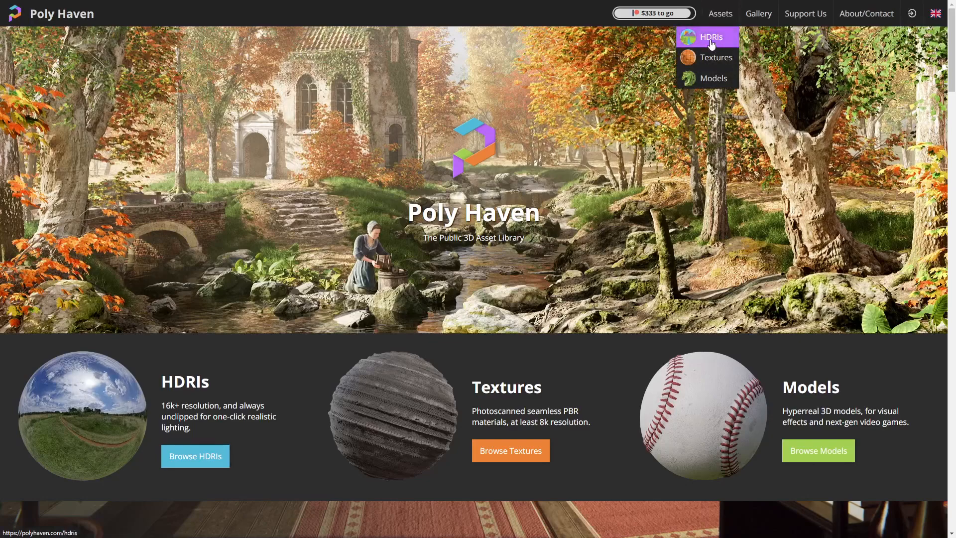
click(711, 40)
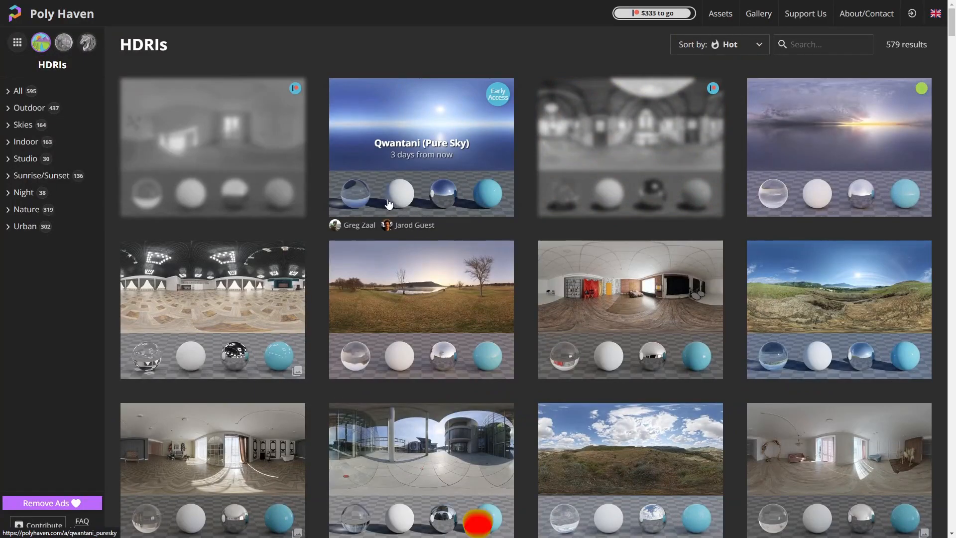
scroll(421, 207, down, 1)
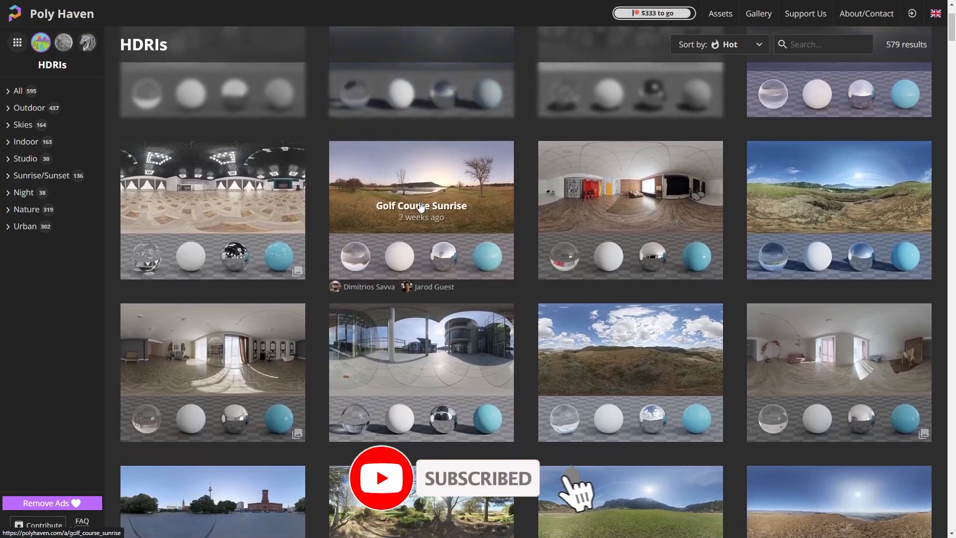
scroll(420, 207, up, 2)
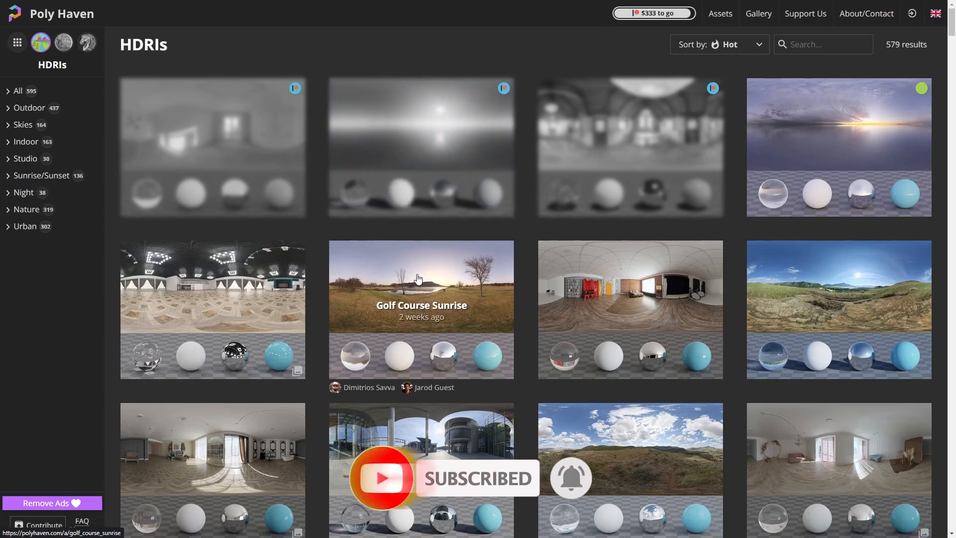
scroll(407, 269, down, 2)
scroll(407, 269, down, 6)
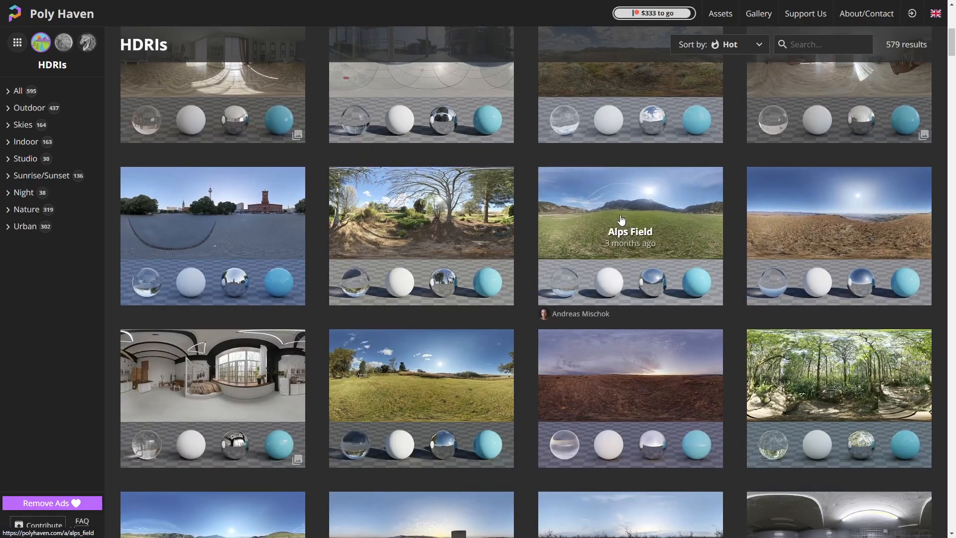
scroll(593, 225, up, 9)
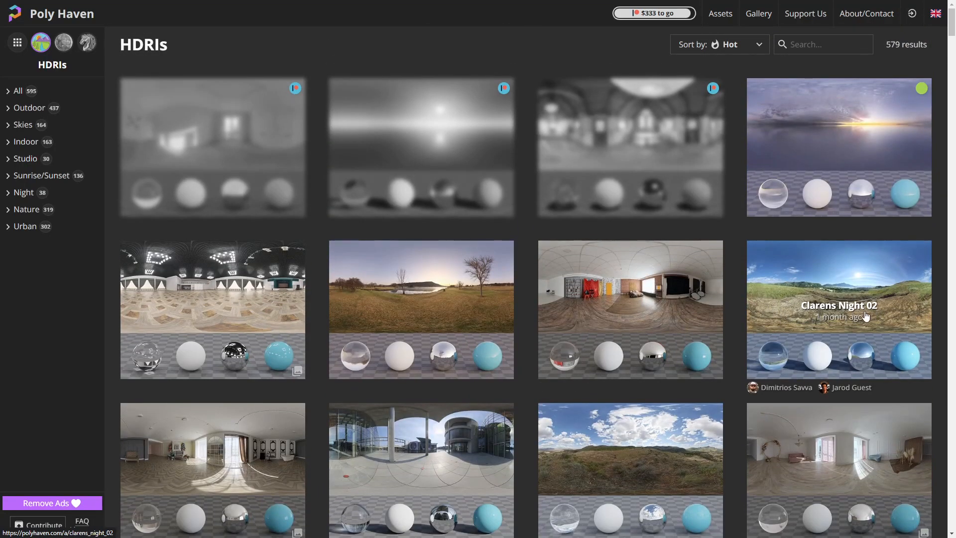
Step: Open the Clarens Night 02 HDRI, review its resolution and format options, and download it as an 8K HDR
click(816, 287)
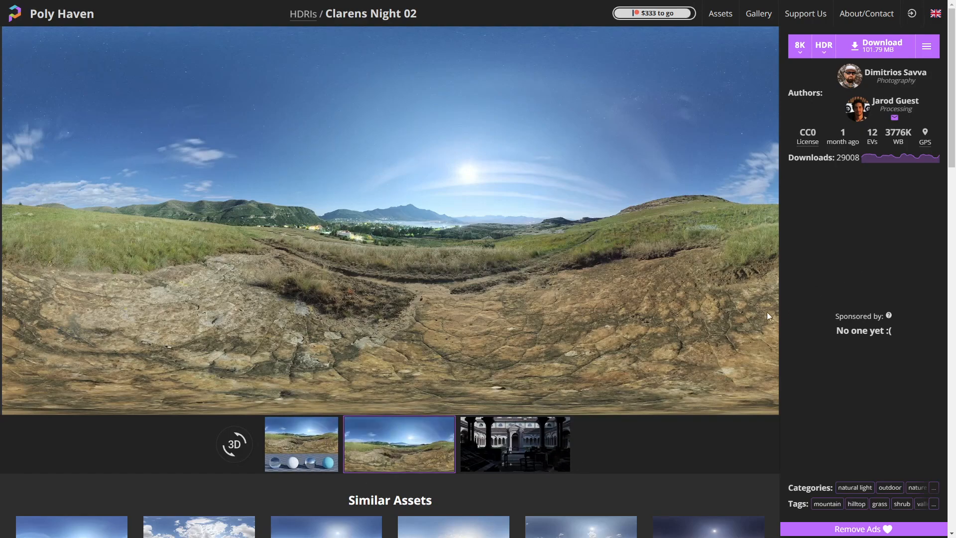
click(804, 47)
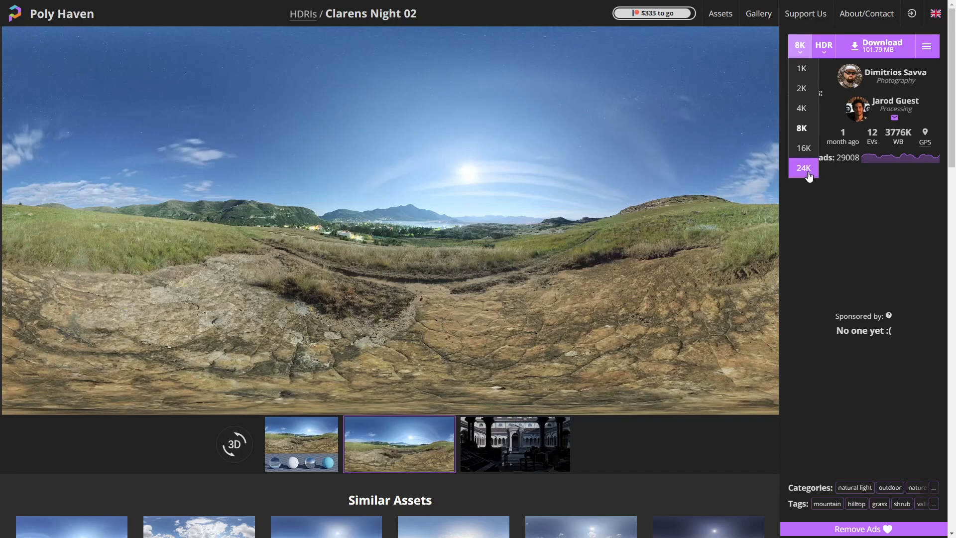
click(823, 49)
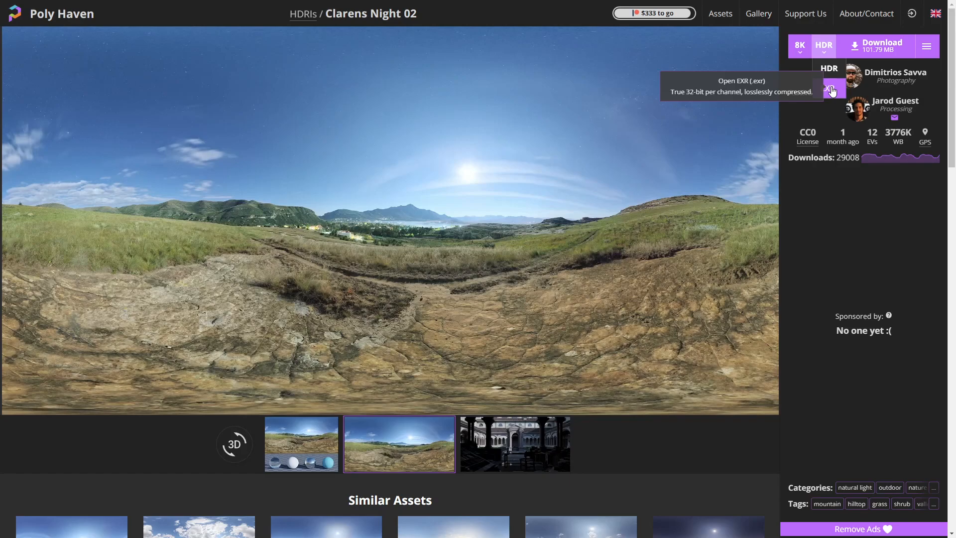
click(823, 47)
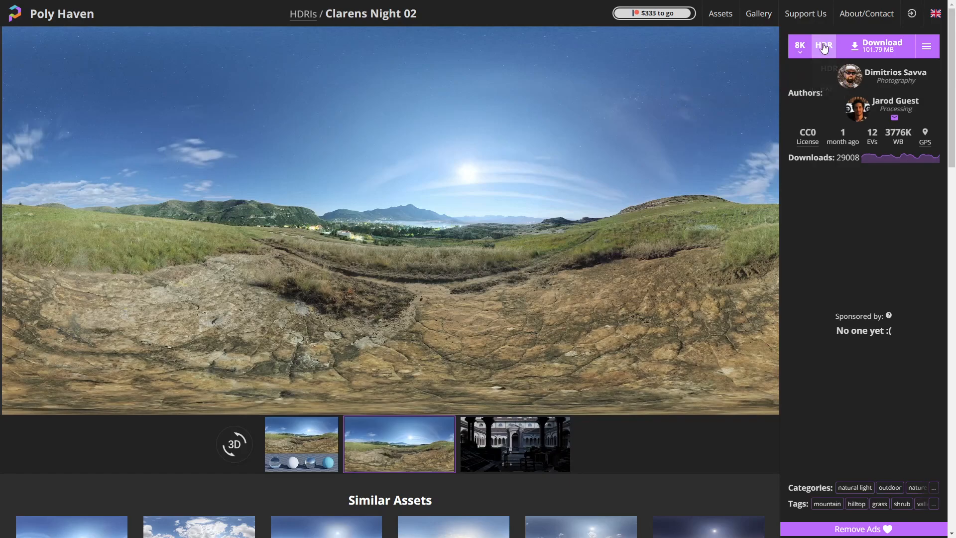
click(890, 48)
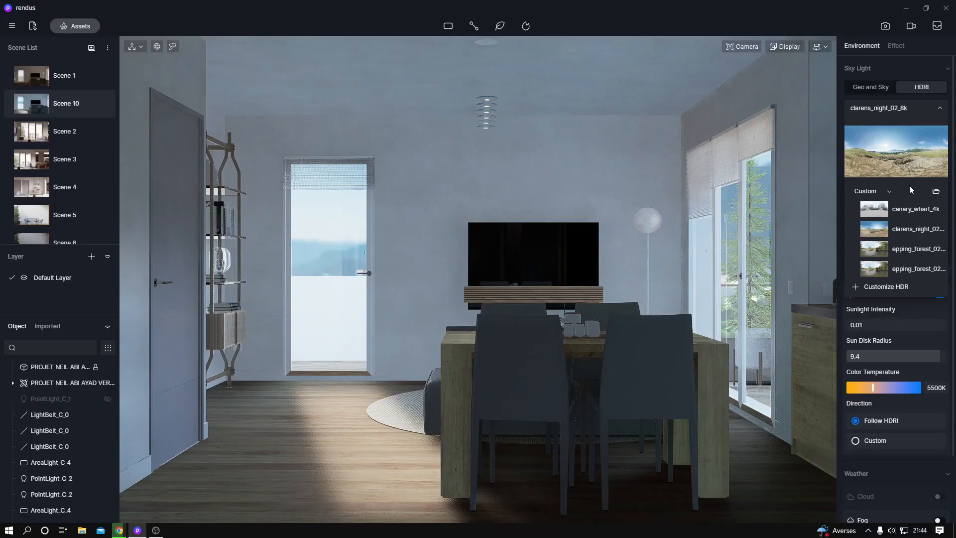
Step: Switch to D5 Render, view the Downloads folder for a custom HDR import, and close it without loading a file
click(877, 288)
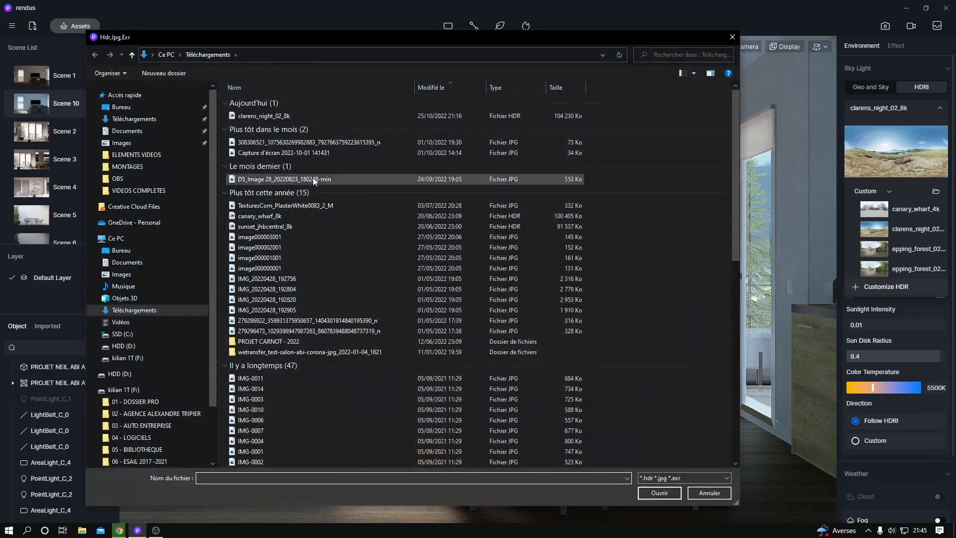
click(729, 38)
Step: View the HDRI backdrop from outside and try lowering the HDR sky light to 0.03
key(w)
right_drag(351, 253, 453, 309)
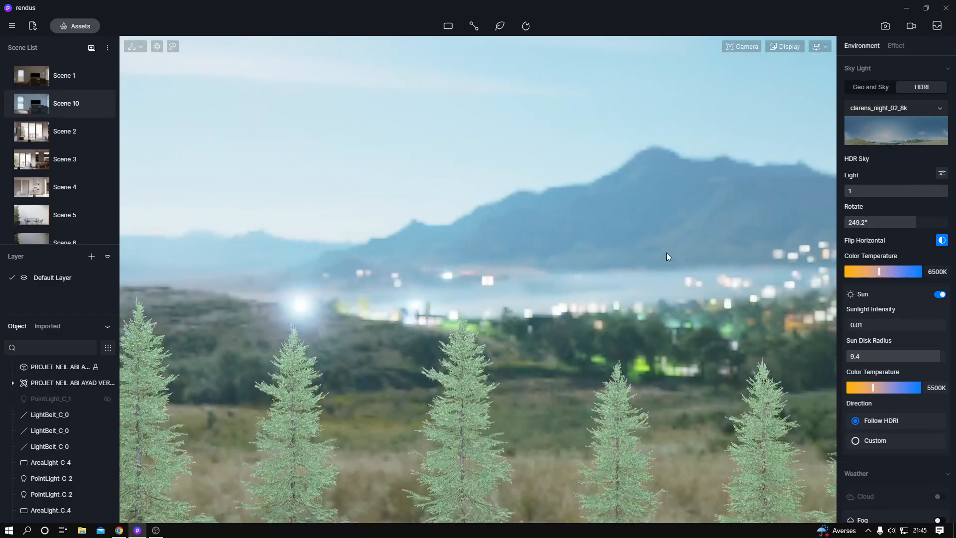
drag(919, 192, 847, 195)
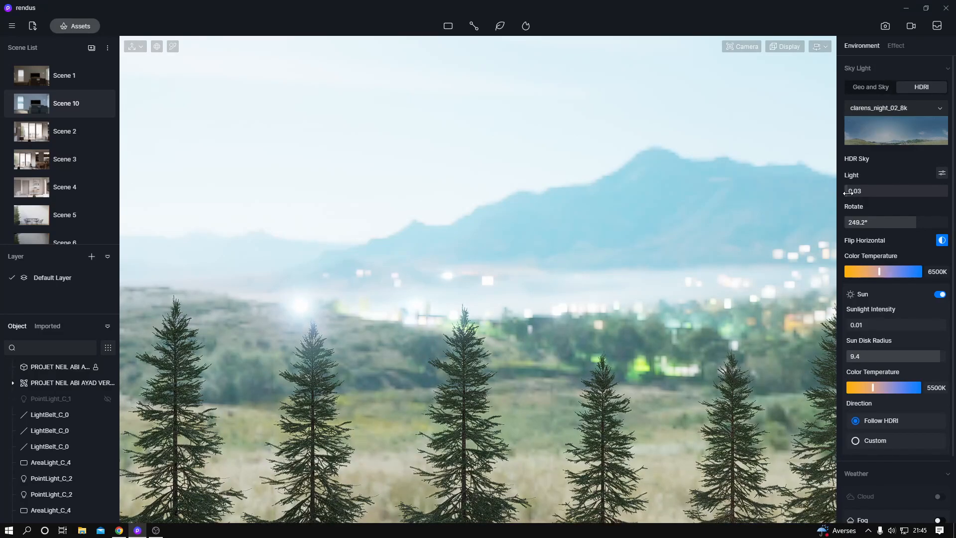
drag(848, 193, 847, 193)
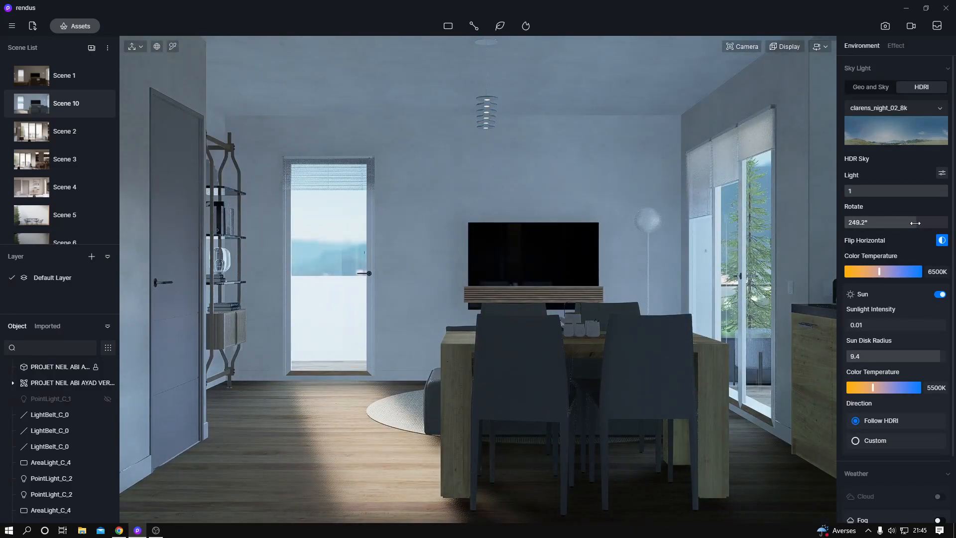
Step: Rotate the HDRI sky to 204.2° and examine the landscape beyond the windows
drag(915, 223, 902, 227)
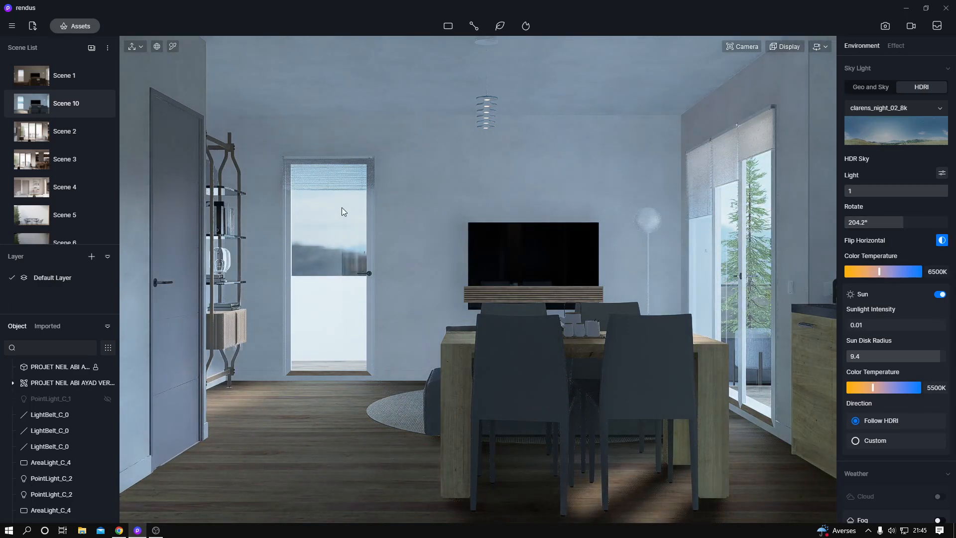
key(w)
right_drag(296, 259, 357, 333)
key(e)
Step: Rotate the HDRI sky to 315°, inspect the hills behind the trees, and restore the saved Scene 10
drag(900, 226, 935, 220)
key(a)
key(d)
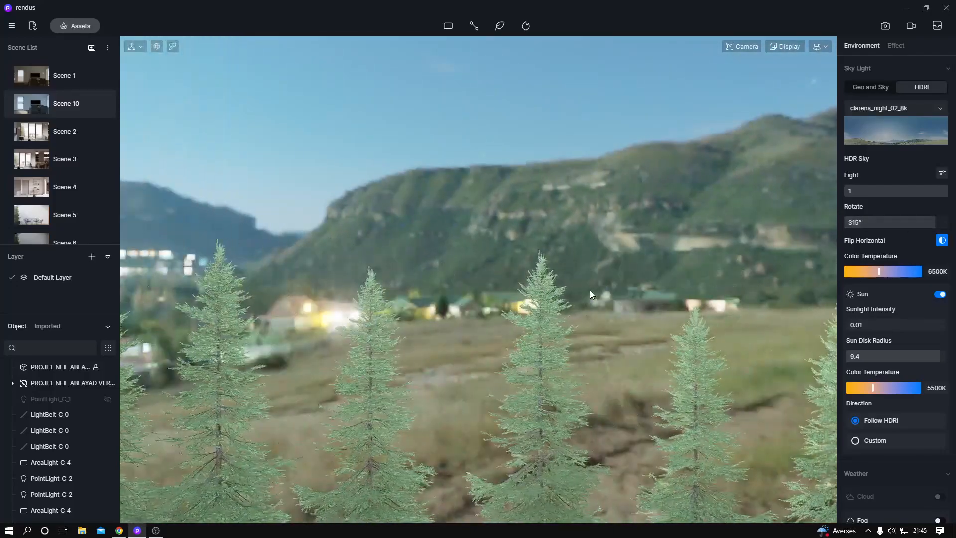
key(d)
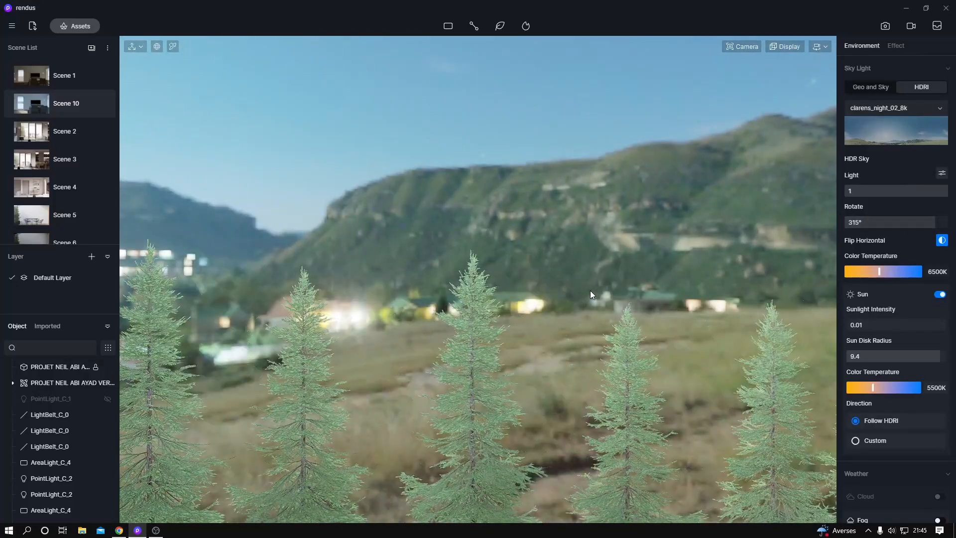
scroll(548, 318, down, 2)
middle_drag(547, 317, 568, 299)
click(75, 105)
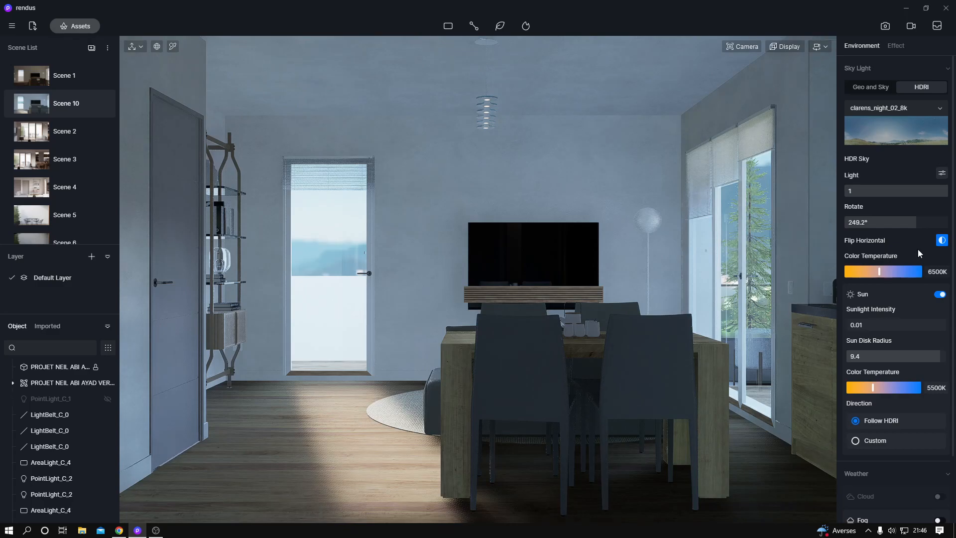
Step: Turn the HDRI sun off and back on to compare its effect on the dining room
scroll(918, 249, down, 1)
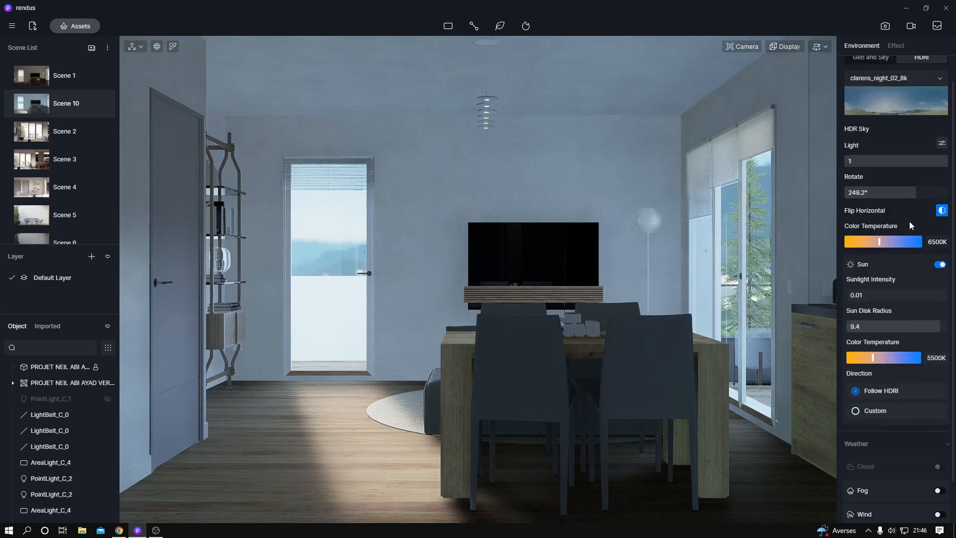
click(939, 264)
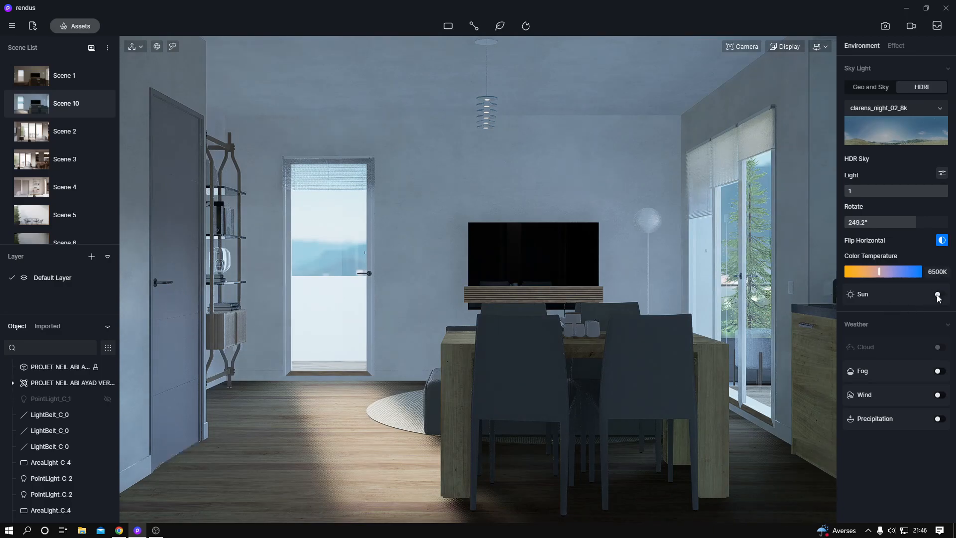
click(939, 295)
scroll(925, 296, down, 1)
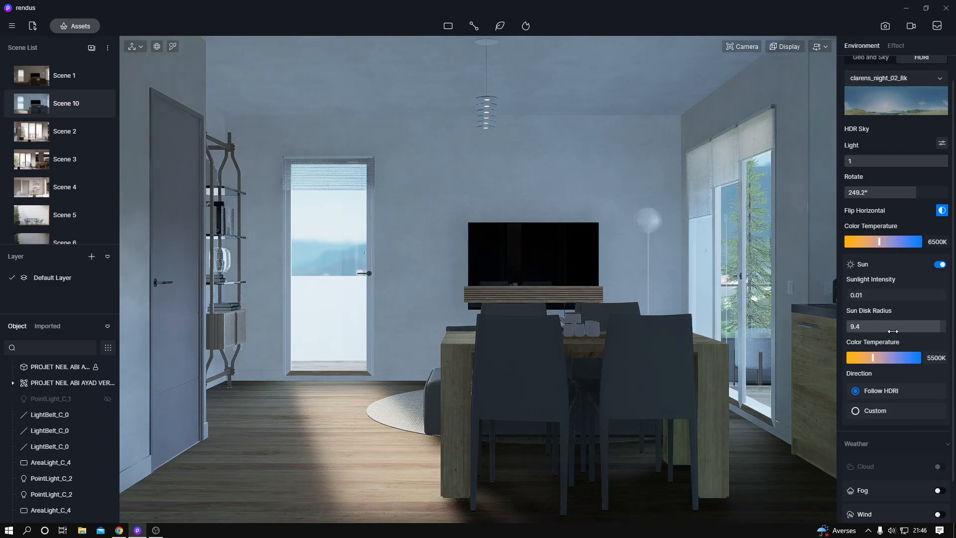
Step: Set the sunlight intensity to 0.6 and the sun disk radius to 8, keeping the sun direction on Follow HDRI
mouse_move(849, 295)
mouse_down()
mouse_move(909, 293)
mouse_move(849, 294)
mouse_up()
mouse_move(939, 326)
mouse_down()
mouse_move(852, 329)
mouse_move(926, 327)
mouse_up()
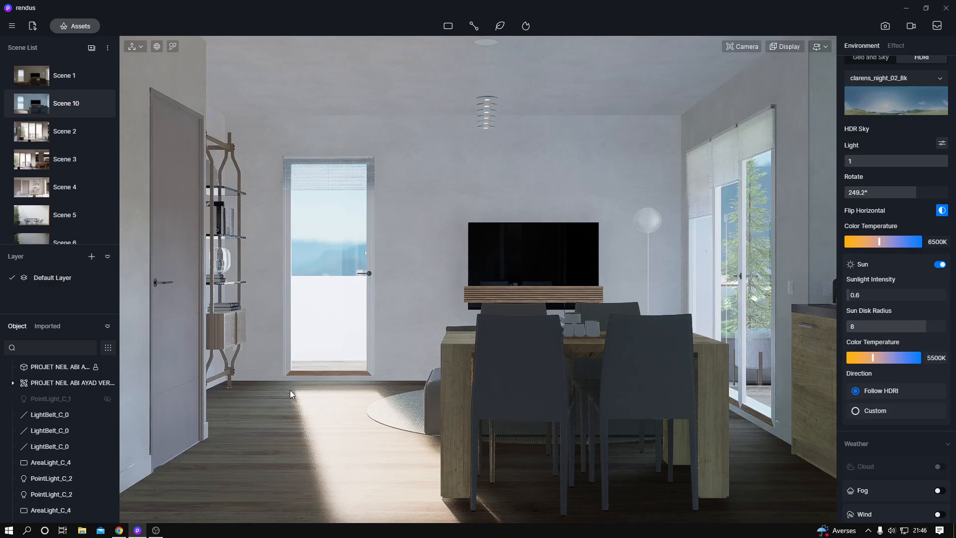
click(856, 411)
click(855, 391)
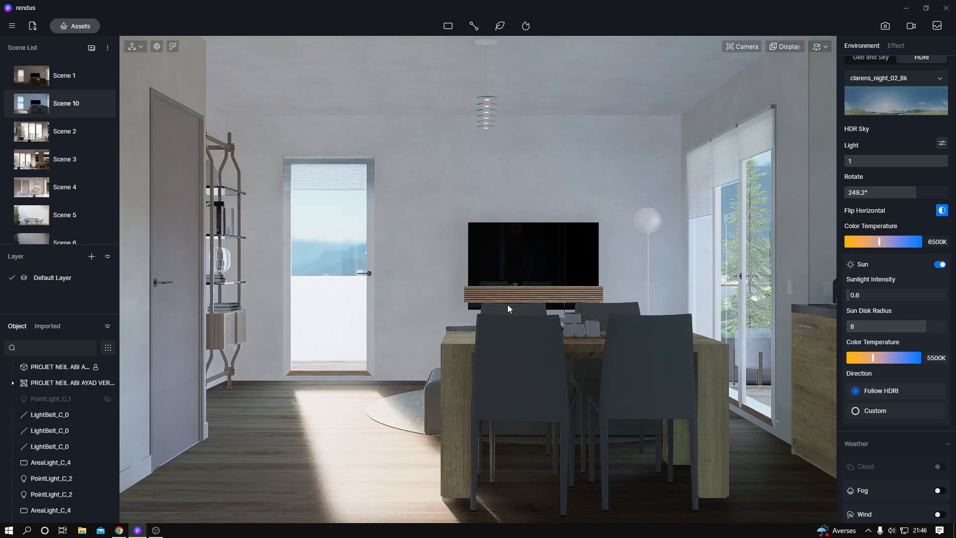
Step: Show the environment settings from the terrace scene and try a stronger HDR sky light in Scene 10
scroll(889, 359, down, 1)
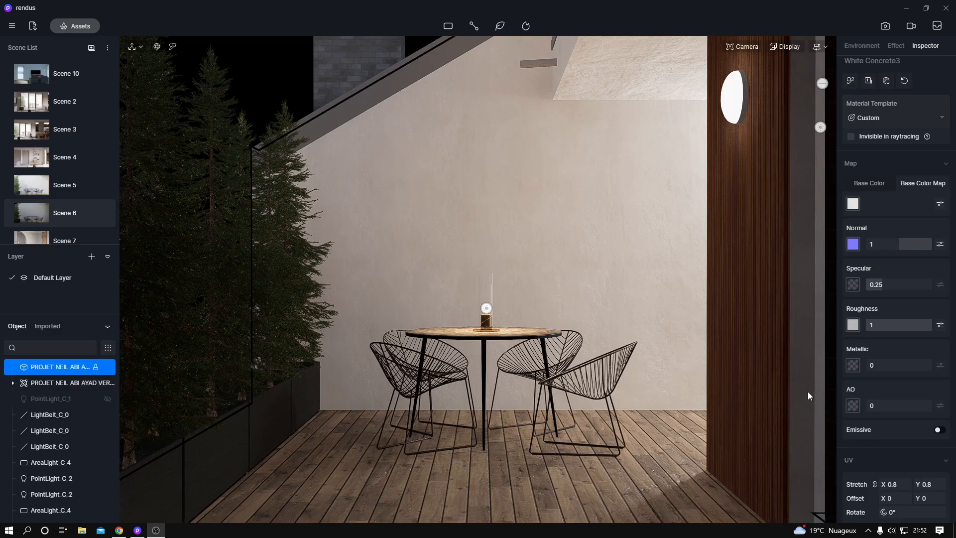
click(861, 45)
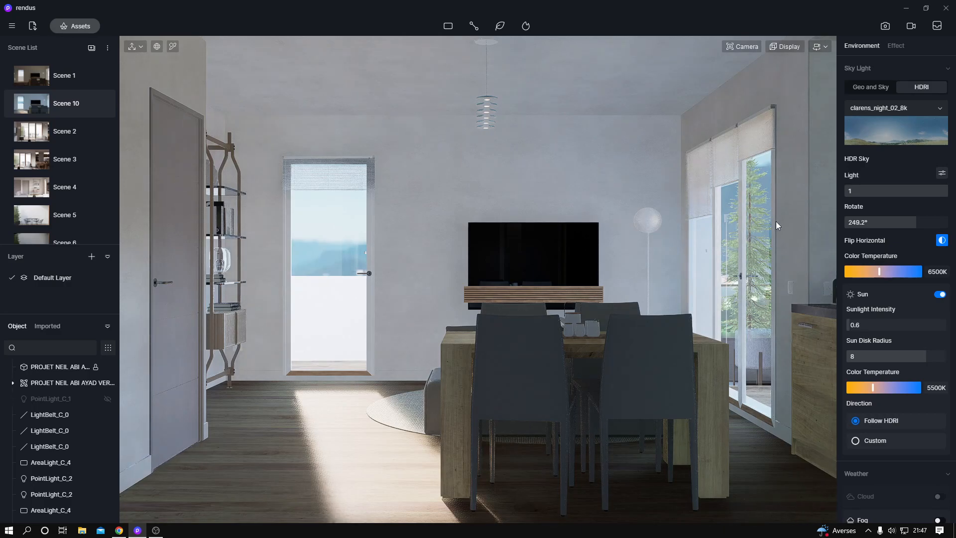
drag(889, 191, 940, 191)
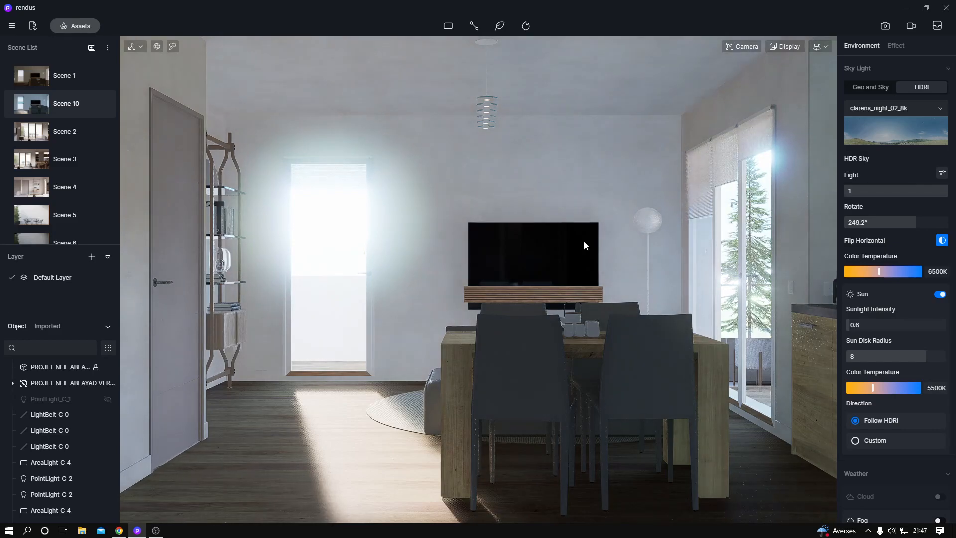
Step: Switch to Scene 1, place a rect light near the glazed door, and focus the view on it
click(29, 76)
mouse_move(448, 25)
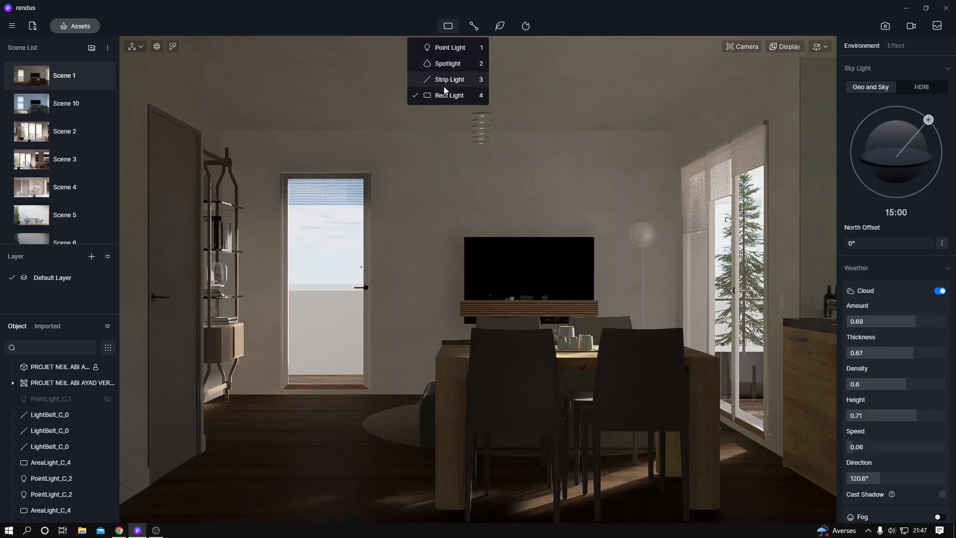
click(446, 95)
click(416, 259)
middle_drag(417, 288, 349, 373)
click(331, 407)
key(f)
Step: Position the rect light upright outside, in front of the glazed door
drag(562, 319, 583, 347)
middle_drag(768, 249, 503, 377)
drag(490, 372, 511, 377)
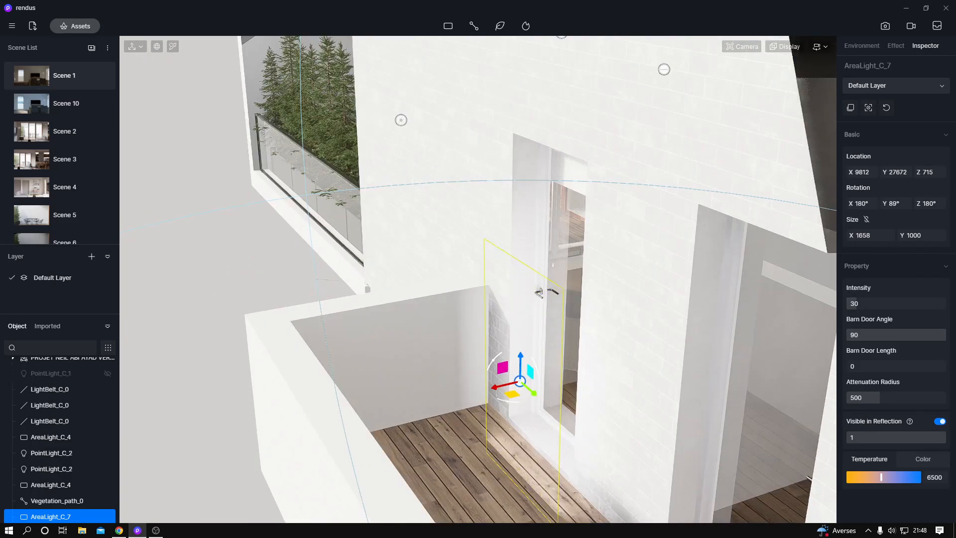
Step: Resize the rect light to X 3112, Y 1251 and move it over the door opening at X 9984, Y 27478, Z 899
drag(858, 238, 940, 238)
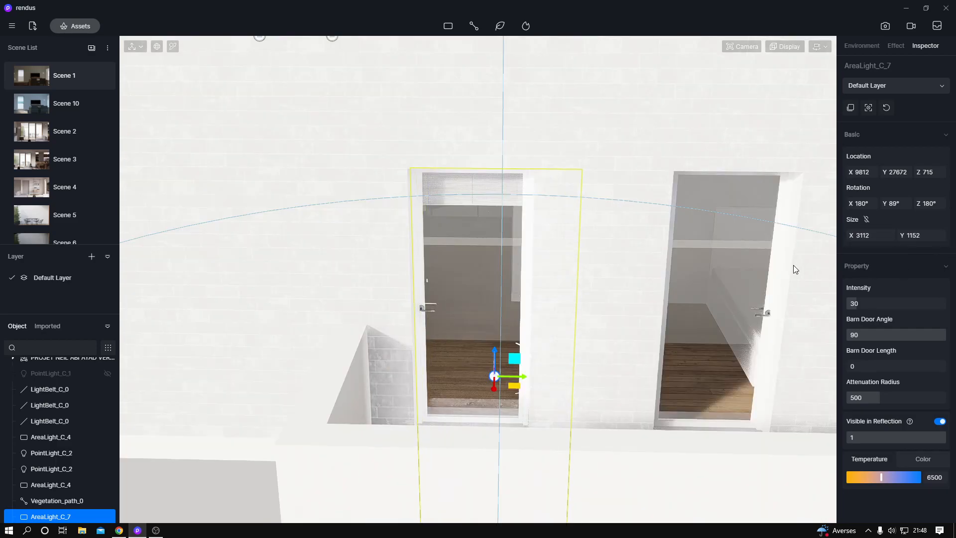
drag(900, 236, 905, 236)
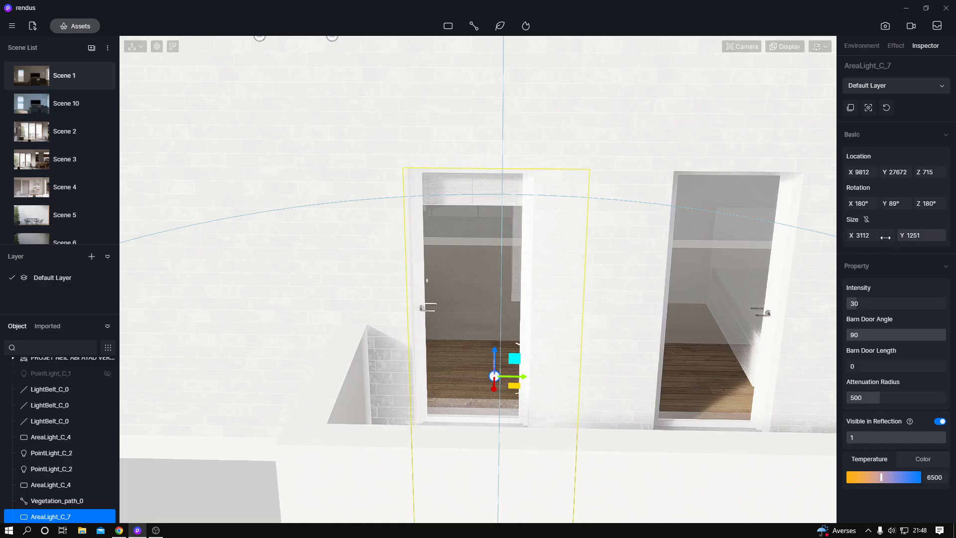
middle_drag(468, 329, 344, 343)
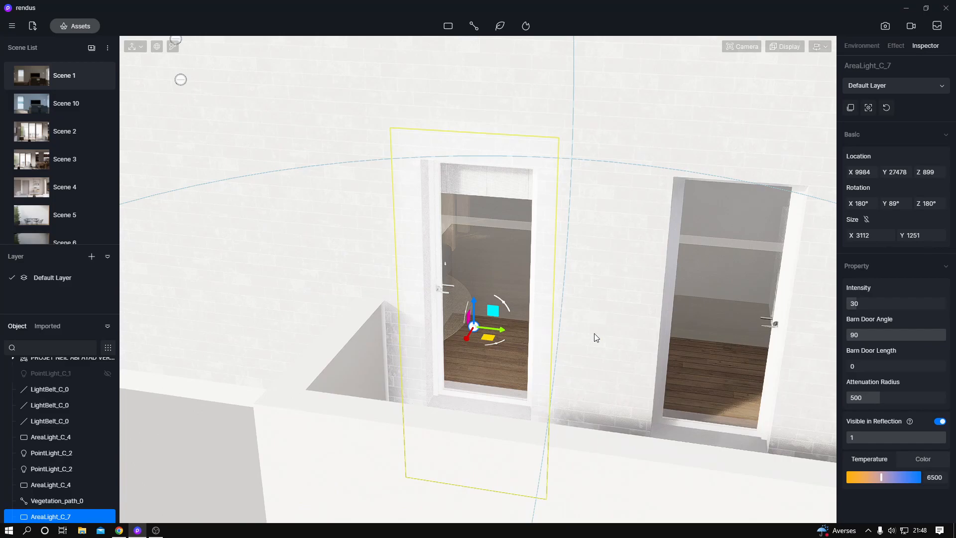
scroll(596, 337, up, 3)
right_drag(596, 338, 627, 343)
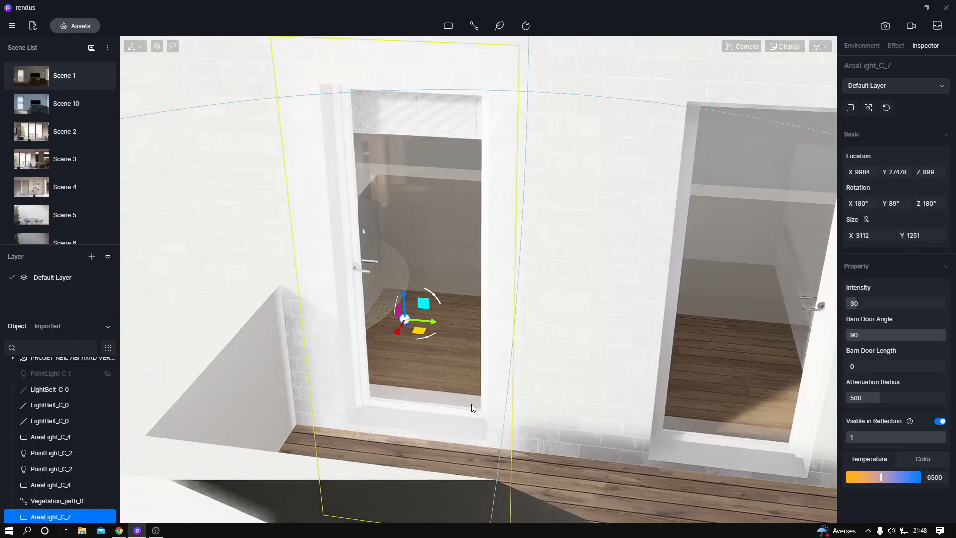
scroll(470, 406, down, 2)
right_drag(437, 413, 508, 363)
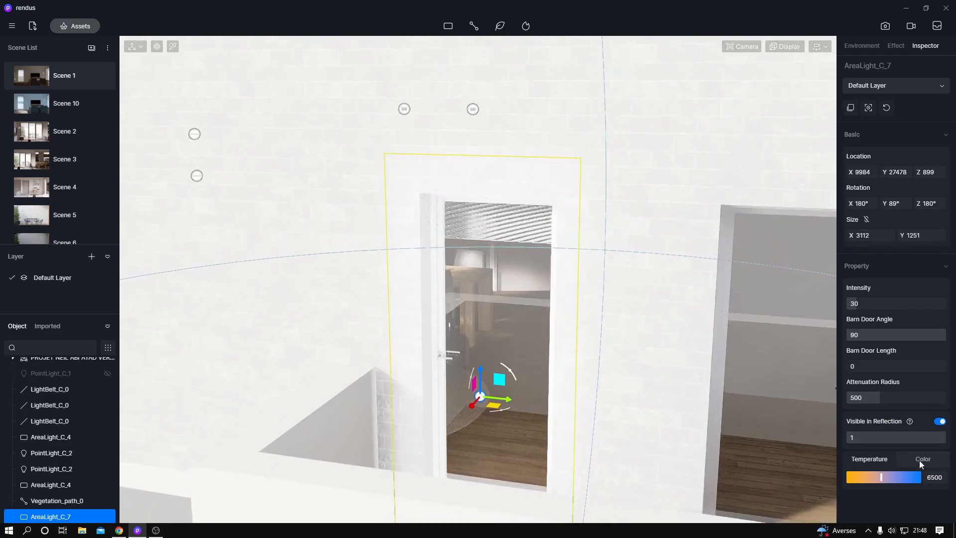
Step: Switch the area light from temperature to colour and set a pale blue with HSV hue 220 and saturation 20
click(917, 460)
click(853, 477)
scroll(904, 379, down, 2)
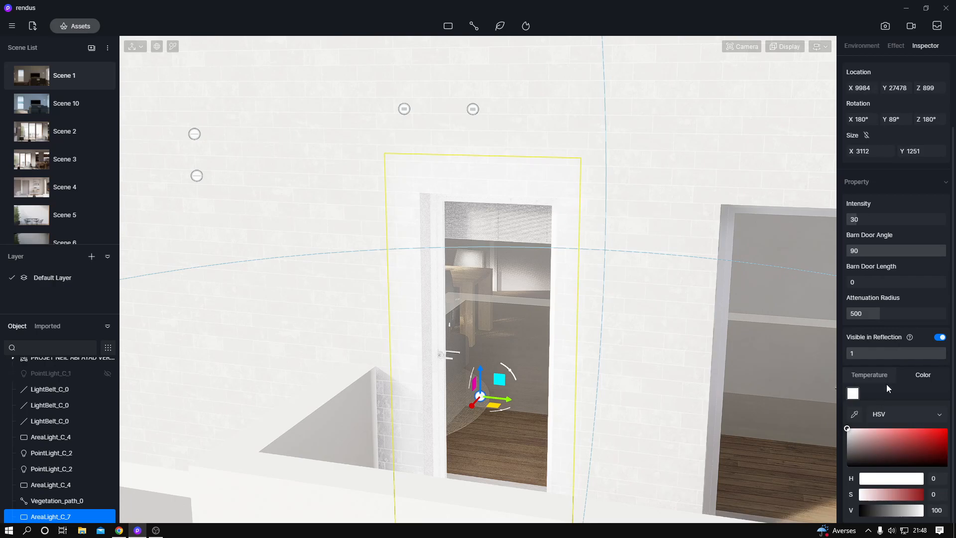
click(937, 477)
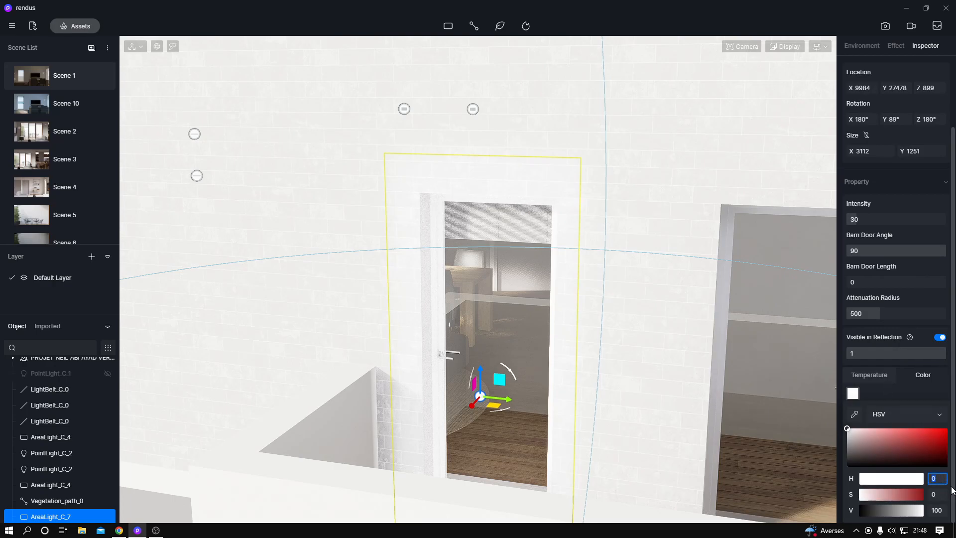
text(220)
key(Tab)
text(20)
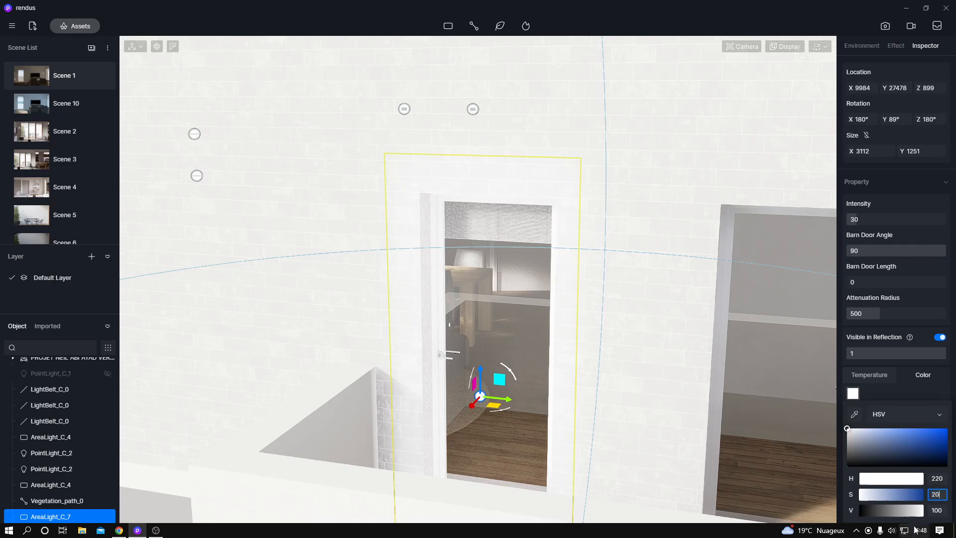
click(925, 395)
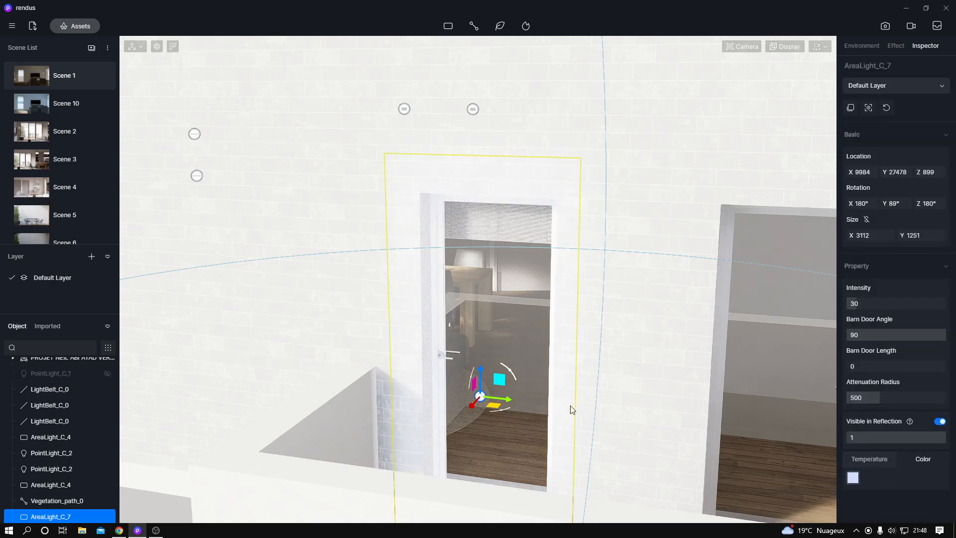
Step: Return to the Scene 1 view and set the area light's intensity to 18 and attenuation radius to 960
key(q)
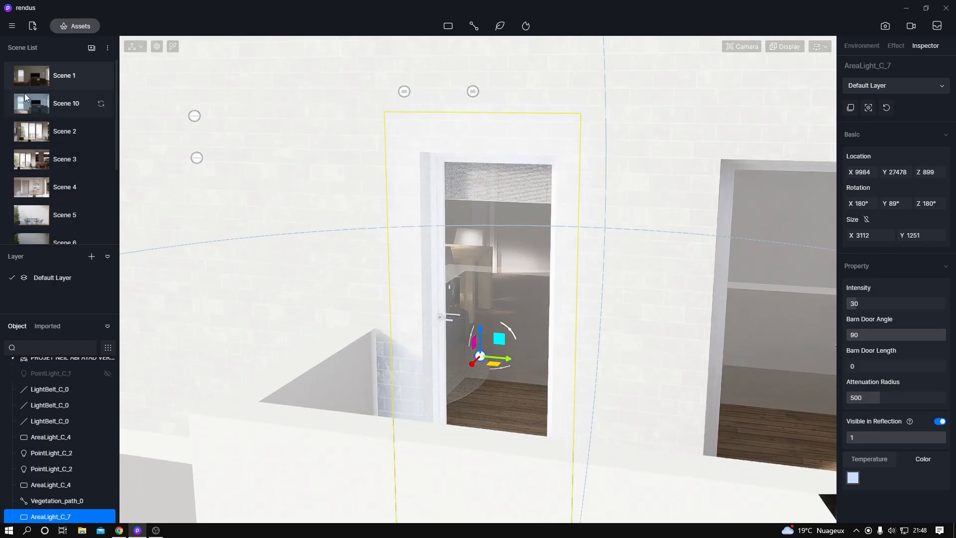
click(31, 79)
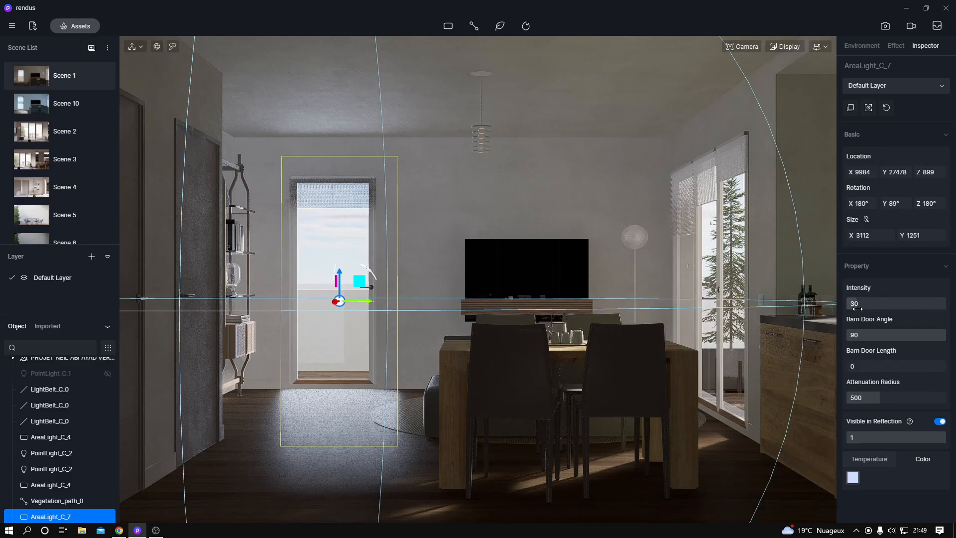
mouse_move(857, 308)
mouse_down()
mouse_move(867, 302)
mouse_move(856, 304)
mouse_up()
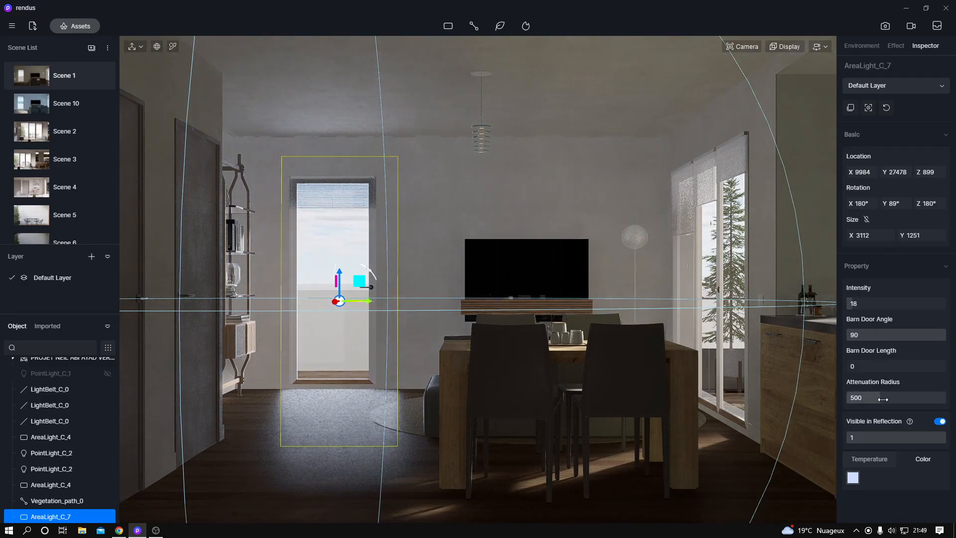
drag(882, 399, 890, 398)
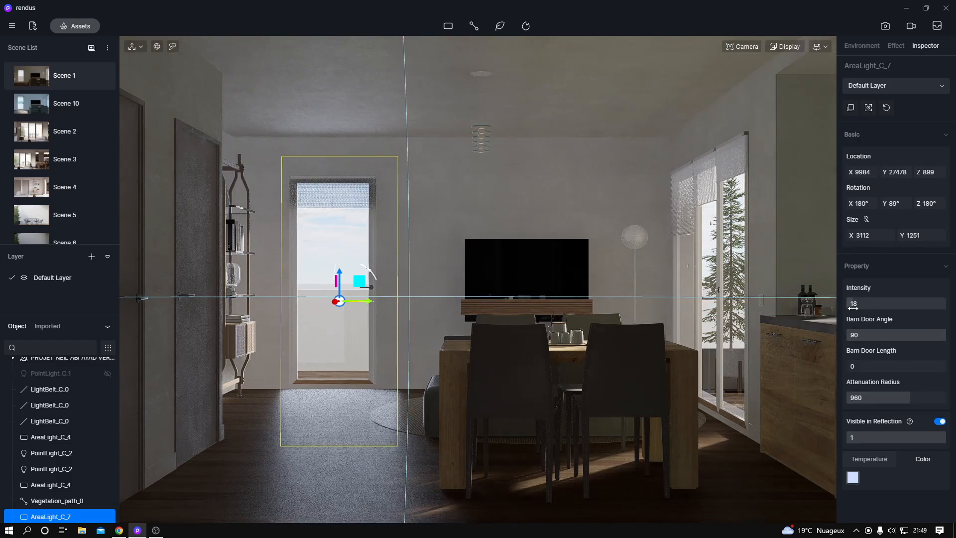